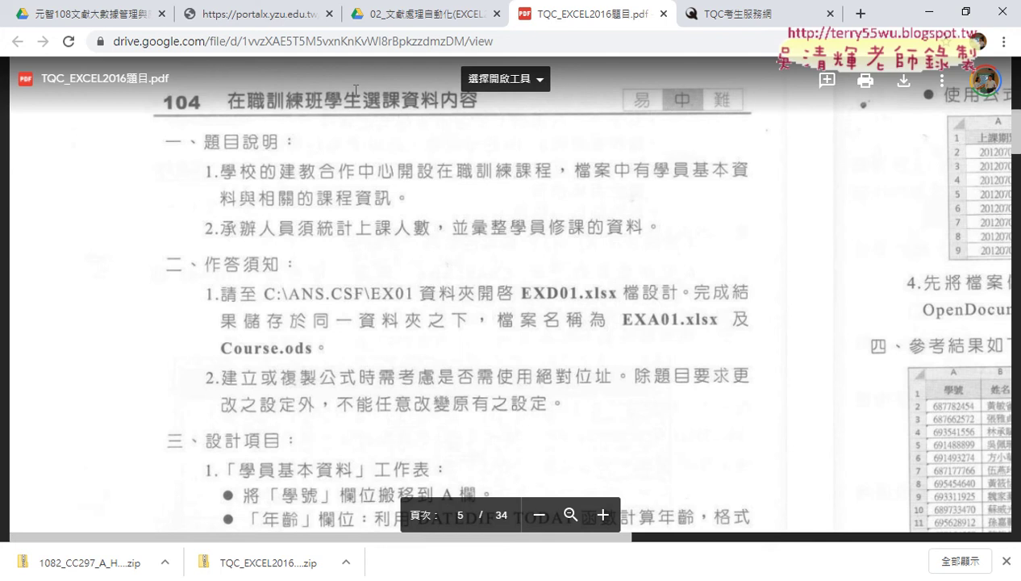
Read the task requirements in the exam PDF, then bring the EXD01.xlsx workbook to the front
scroll(355, 90, "up", 1)
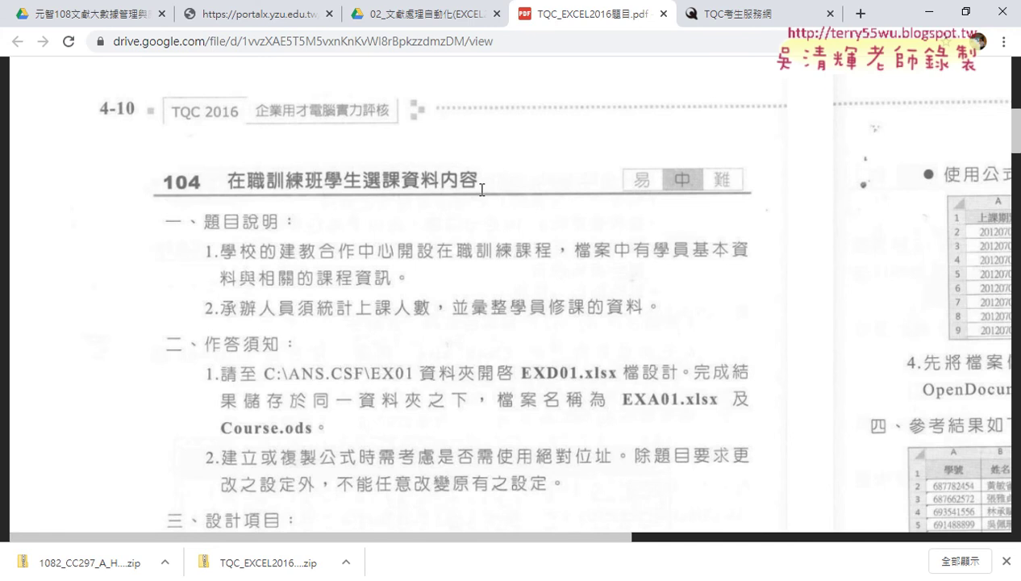
scroll(482, 189, "down", 1)
scroll(481, 190, "down", 1)
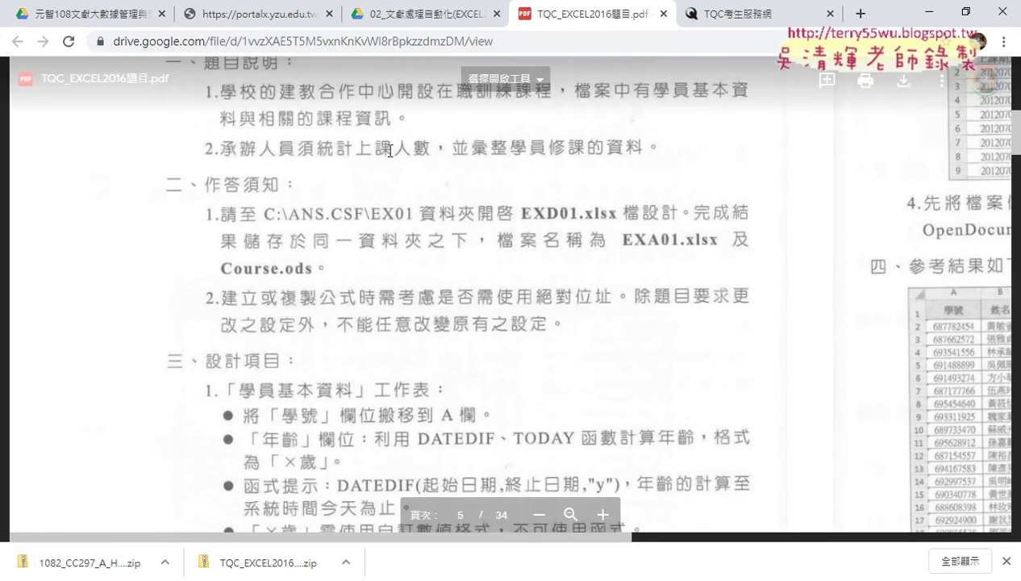
scroll(390, 151, "up", 1)
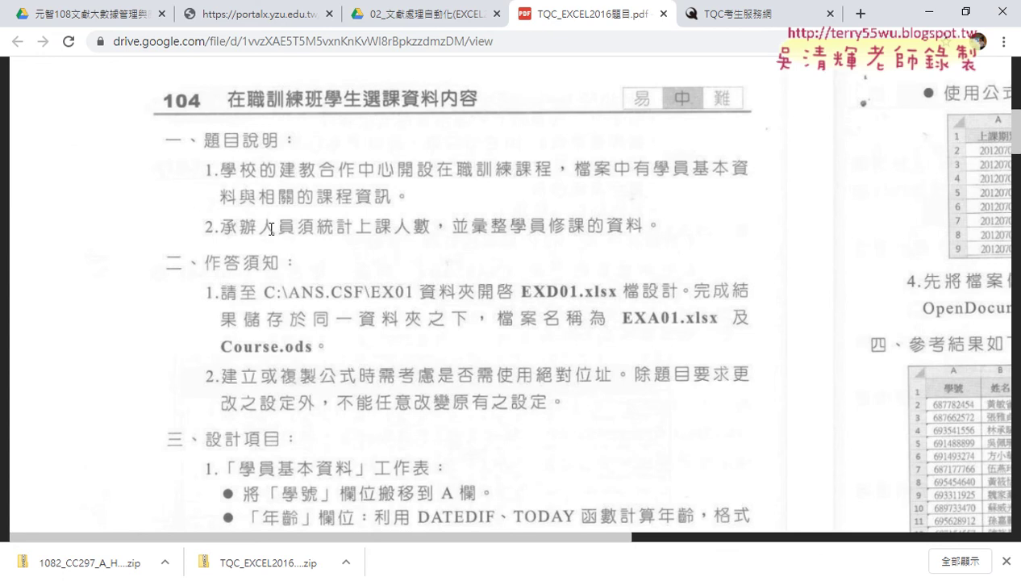
scroll(271, 228, "down", 3)
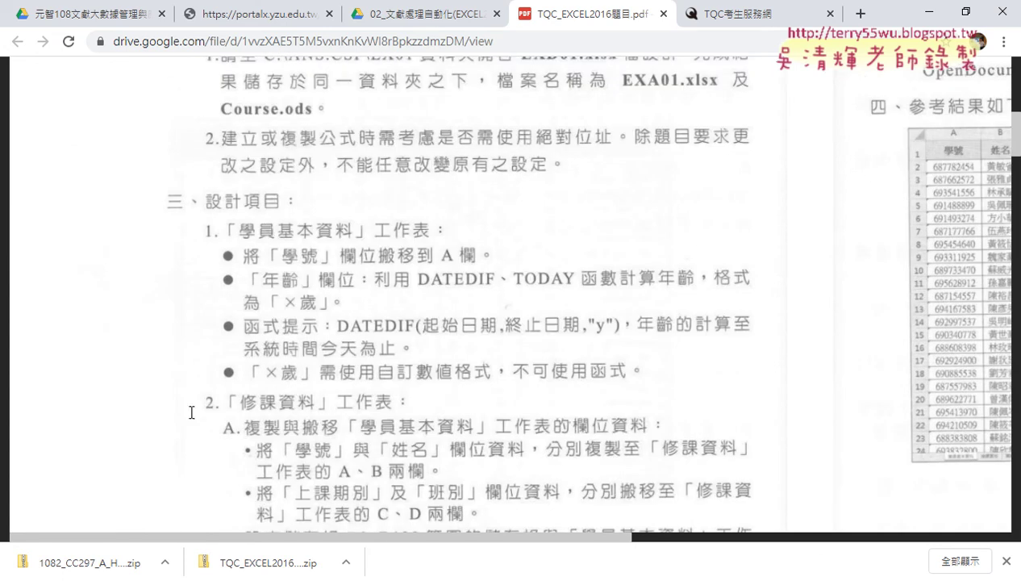
mouse_move(254, 580)
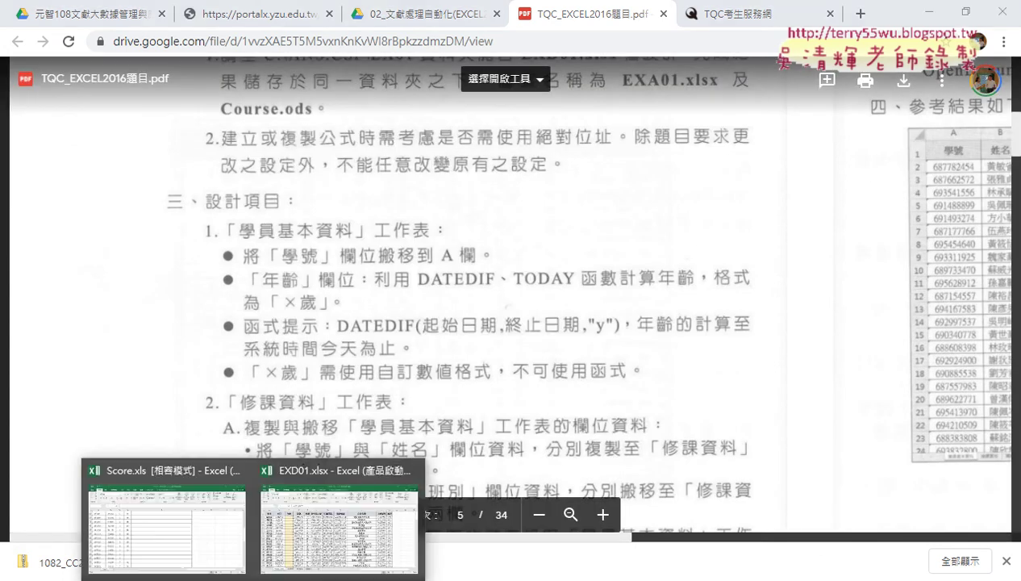
left_click(339, 529)
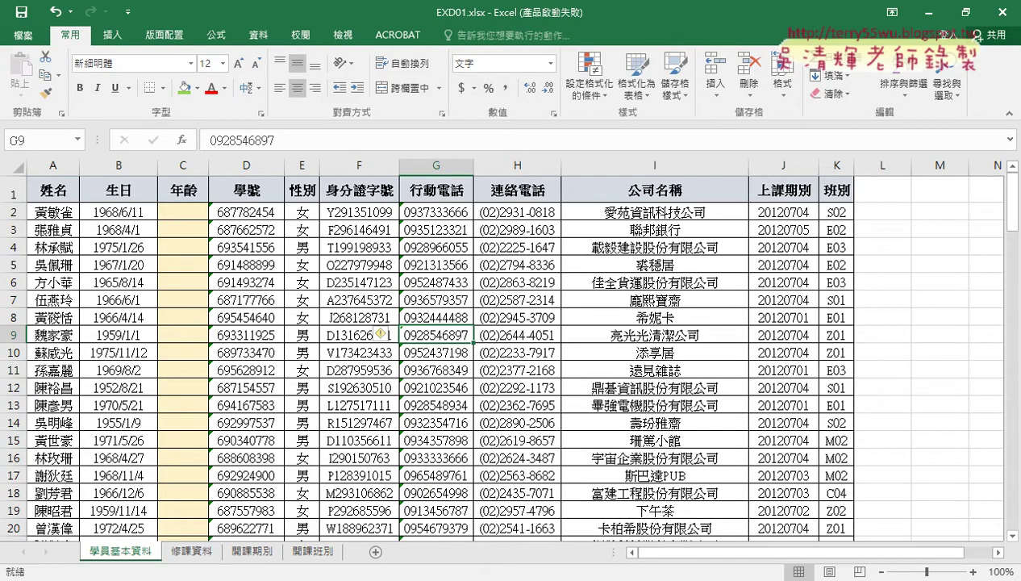
key("alt+Tab")
scroll(372, 355, "down", 1)
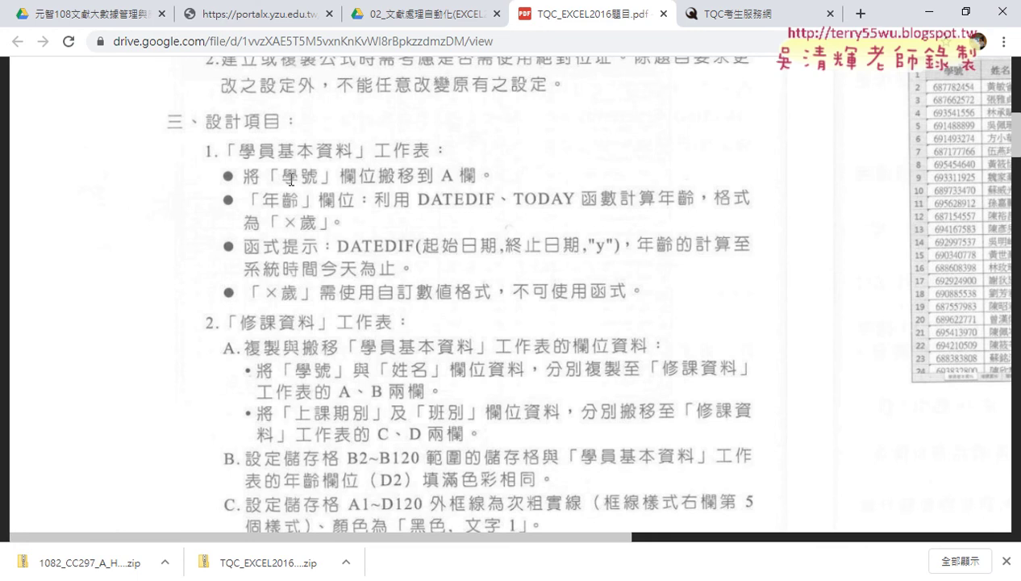
mouse_move(291, 186)
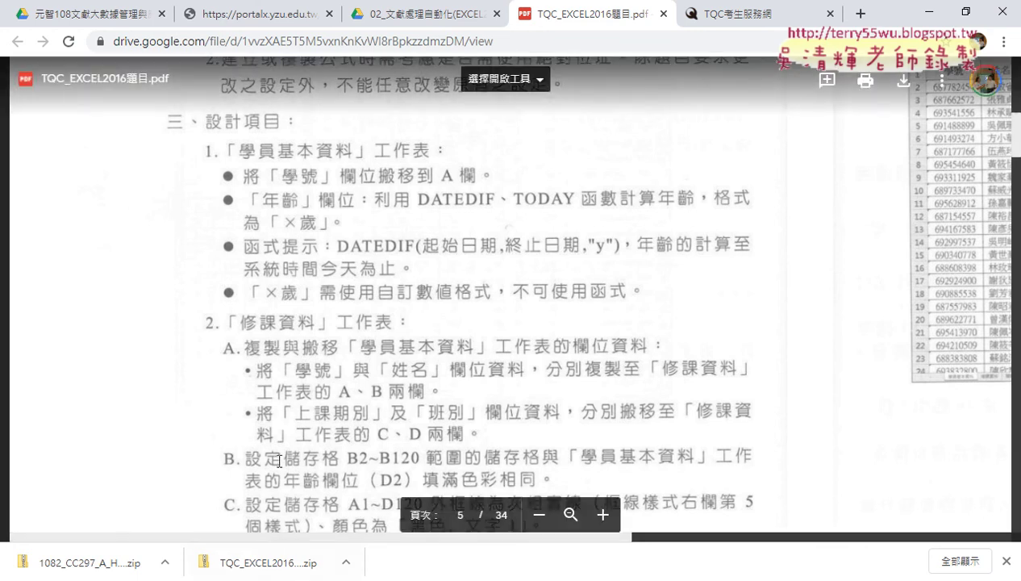
mouse_move(294, 569)
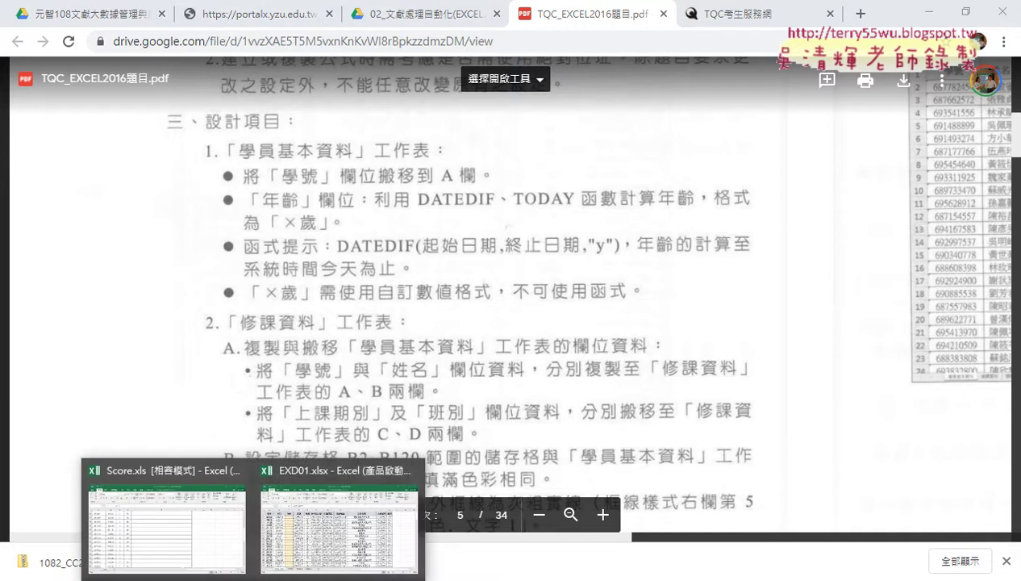
left_click(322, 545)
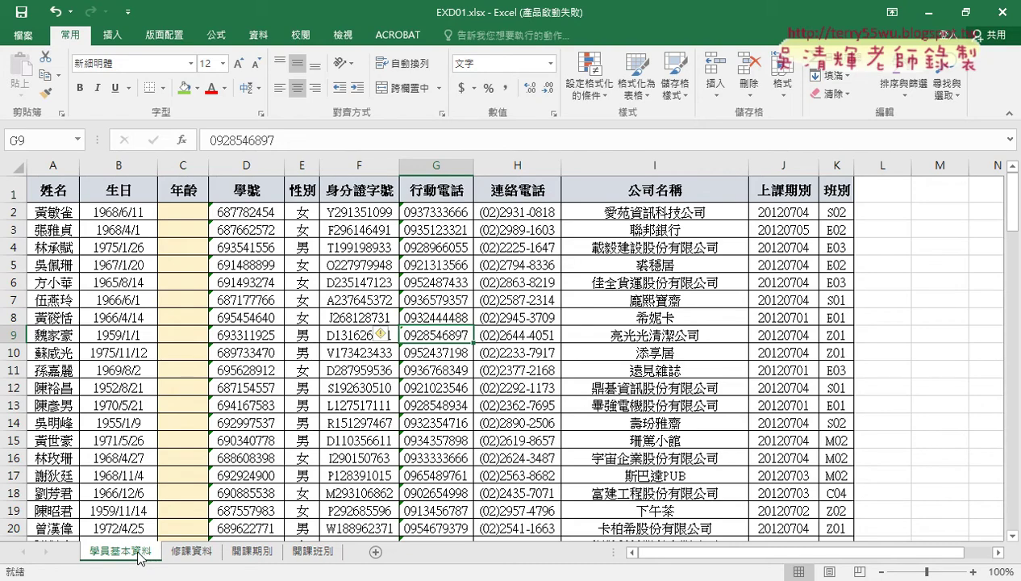
Cut the 學號 column from column D and insert it as column A
left_click(259, 166)
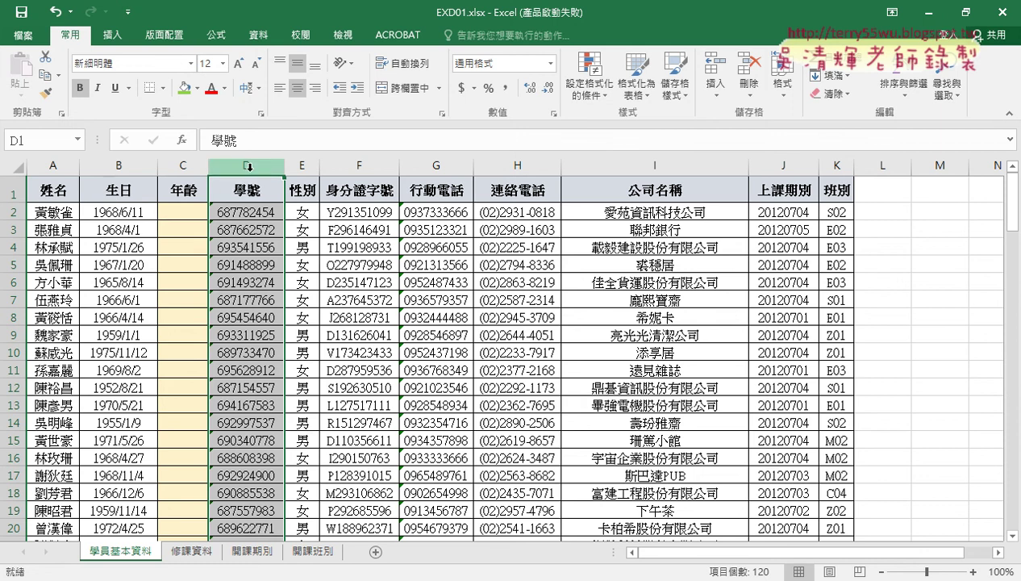
right_click(245, 264)
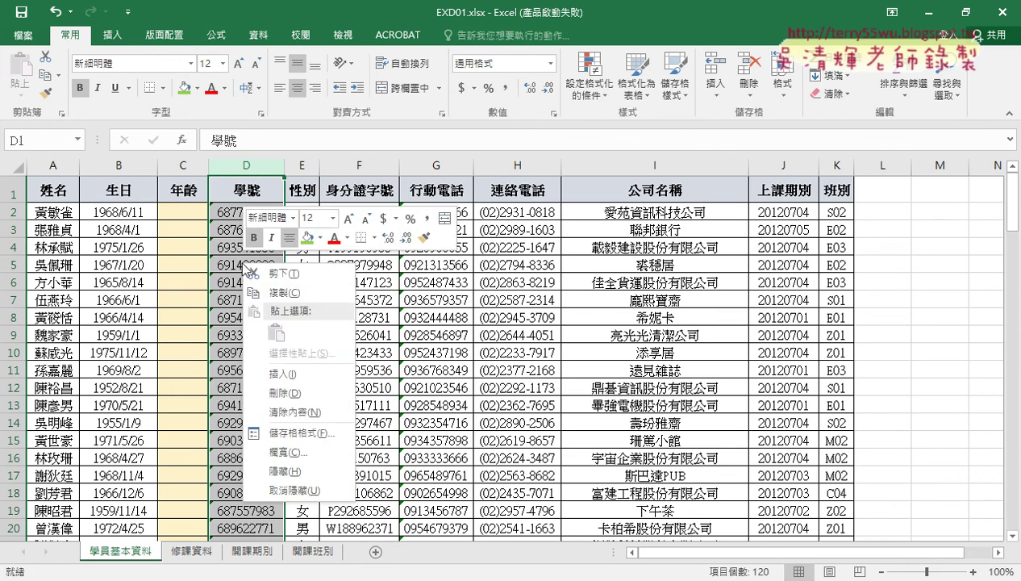
left_click(274, 275)
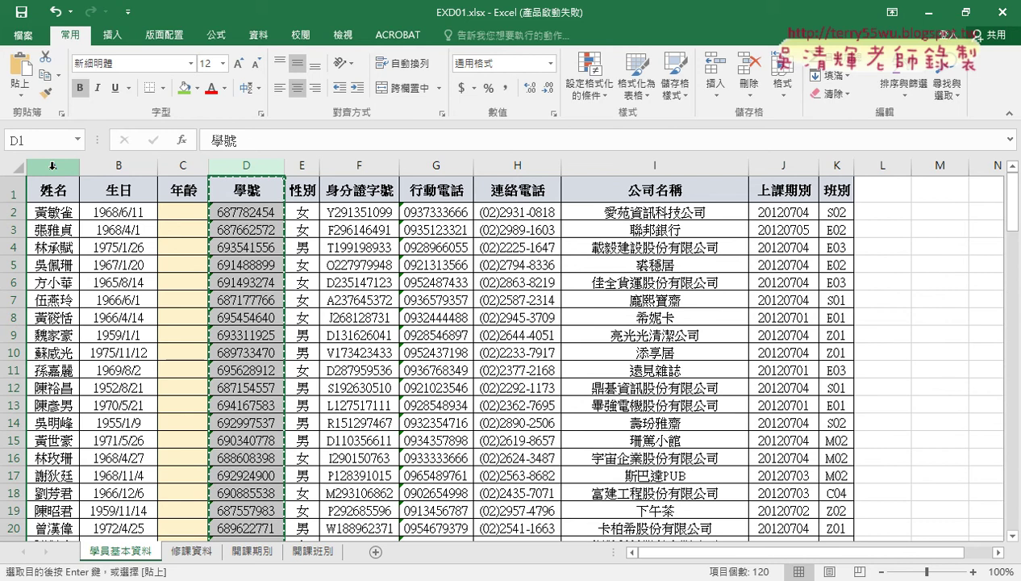
right_click(52, 165)
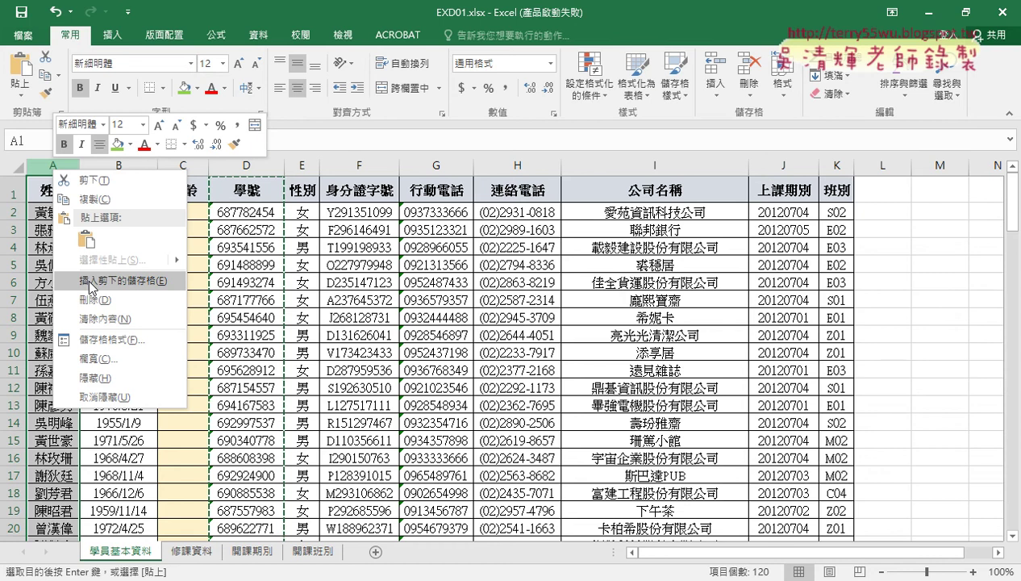
left_click(133, 288)
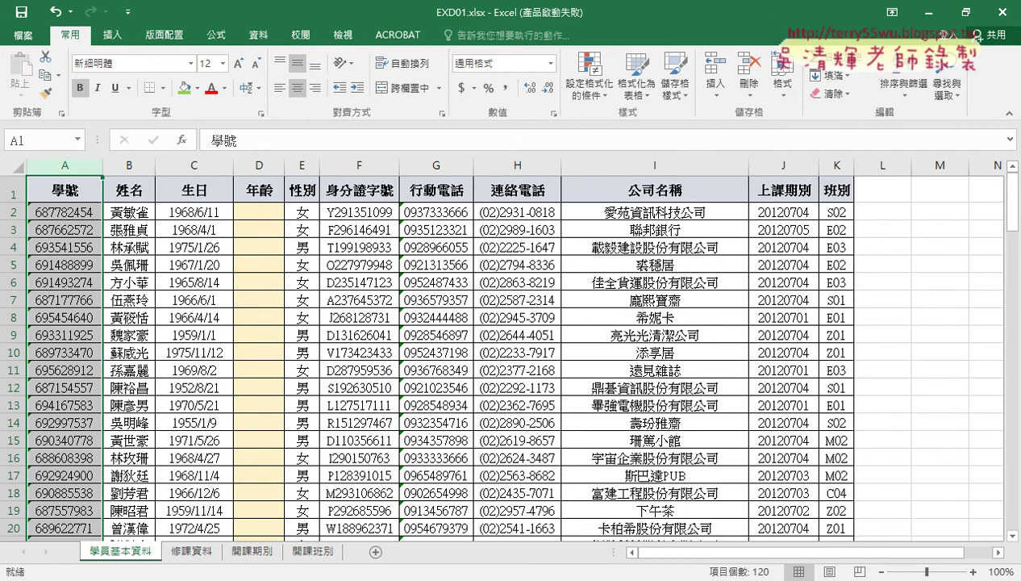
key("alt+Tab")
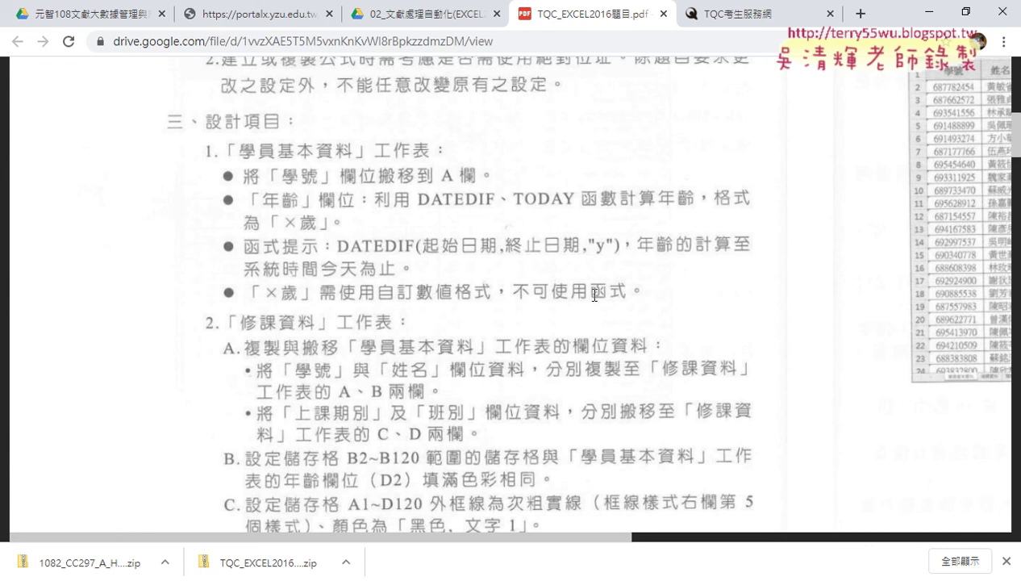
Review the PDF's age and 修課資料 sections, then minimize Chrome to reveal Excel
mouse_move(471, 234)
left_click(930, 12)
left_click(187, 212)
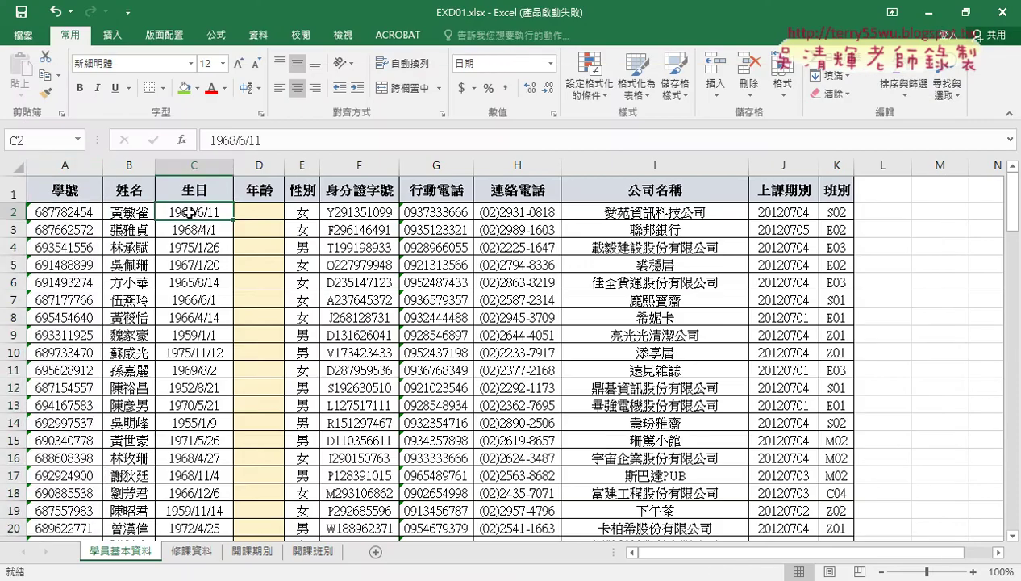
left_click(270, 211)
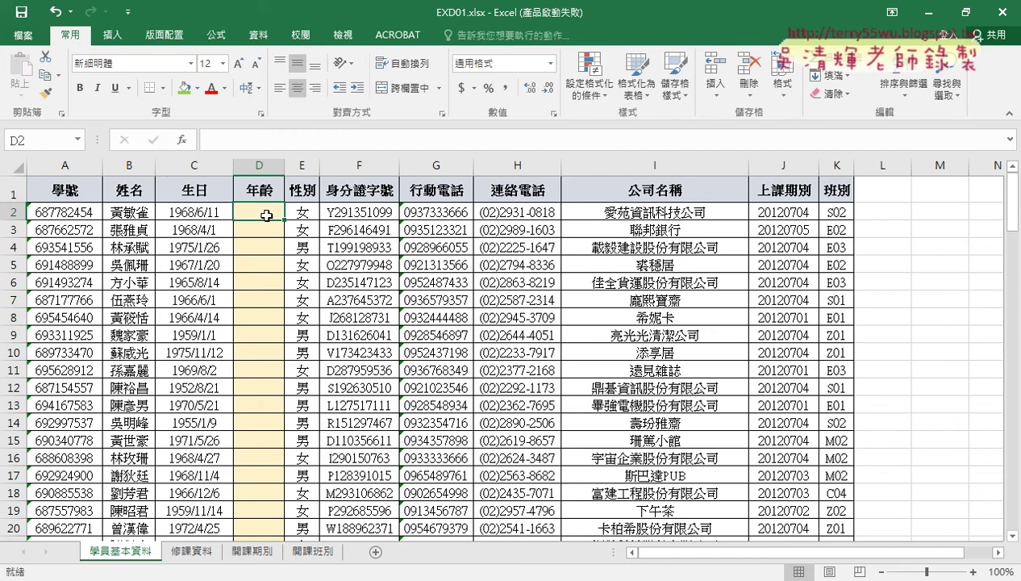
left_click(183, 139)
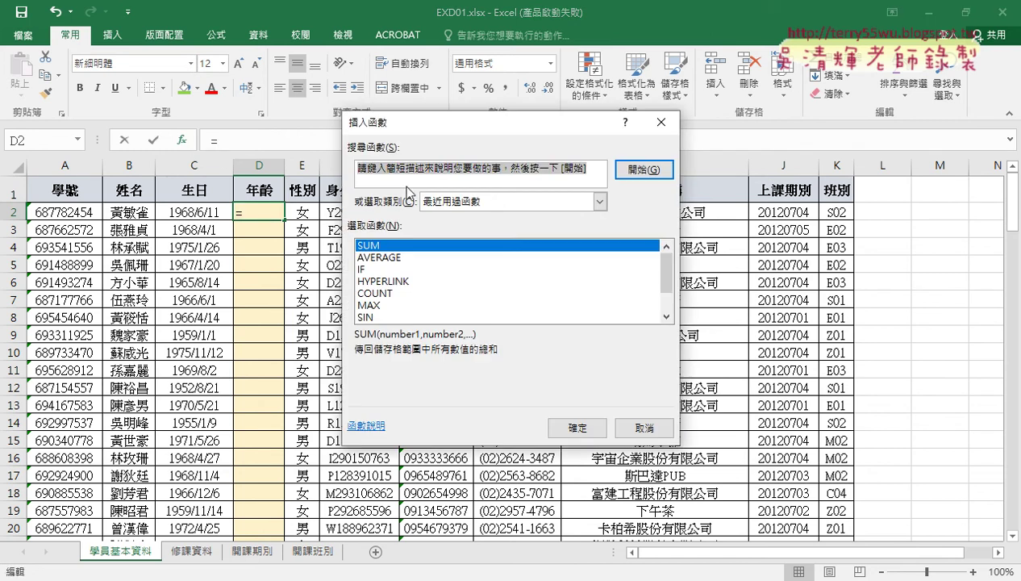
left_click(458, 199)
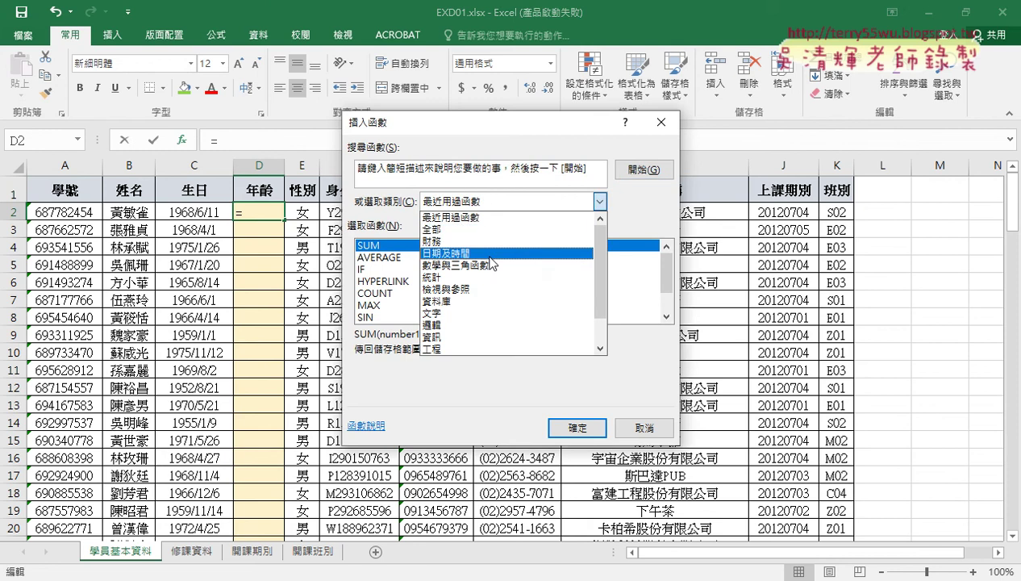
left_click(484, 253)
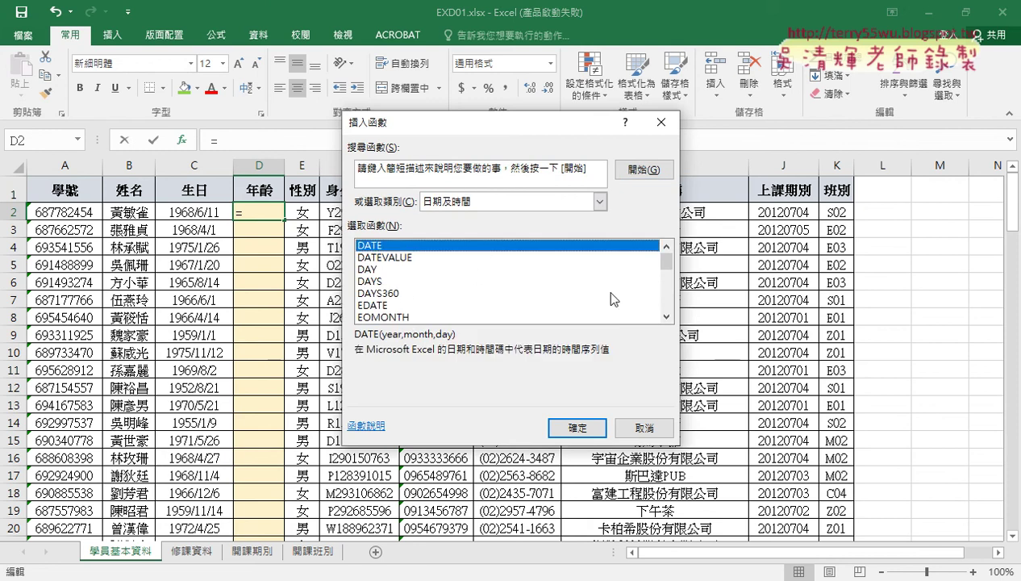
left_click_drag(666, 262, 667, 257)
left_click(652, 428)
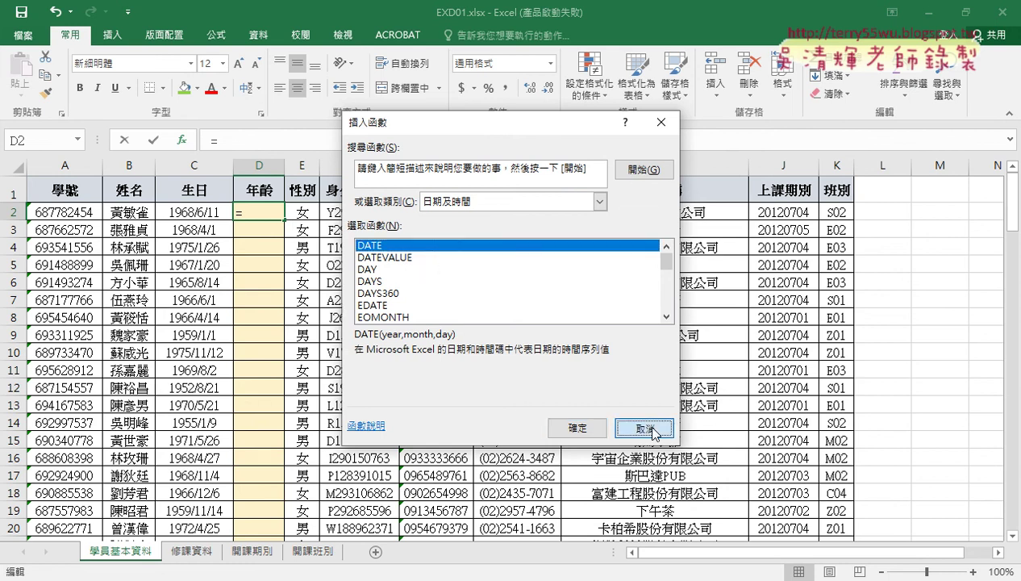
left_click(245, 144)
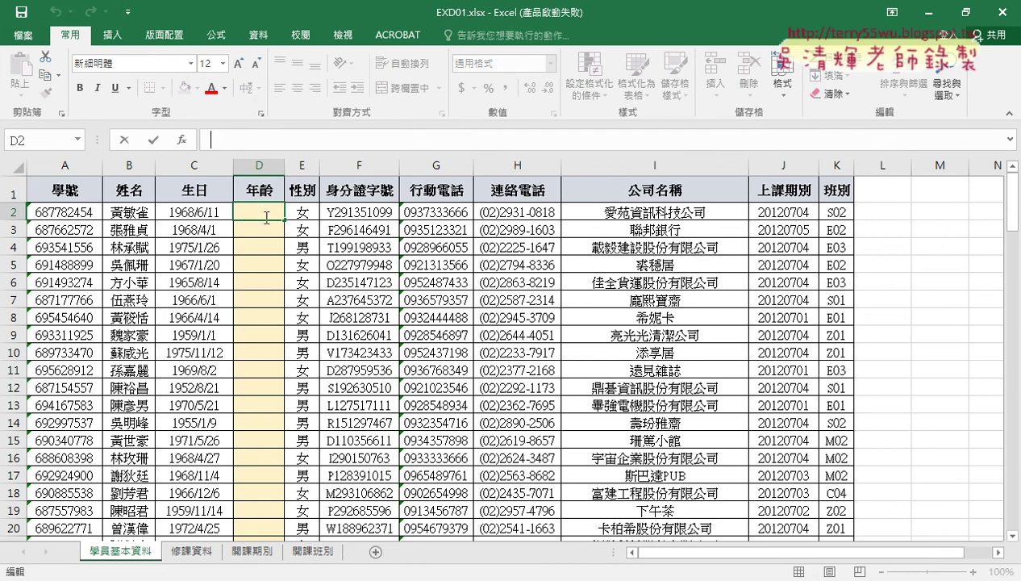
Enter =DATEDIF(C2,TODAY(),"Y") in D2 so it shows an age of 51
left_click(224, 138)
type("=d")
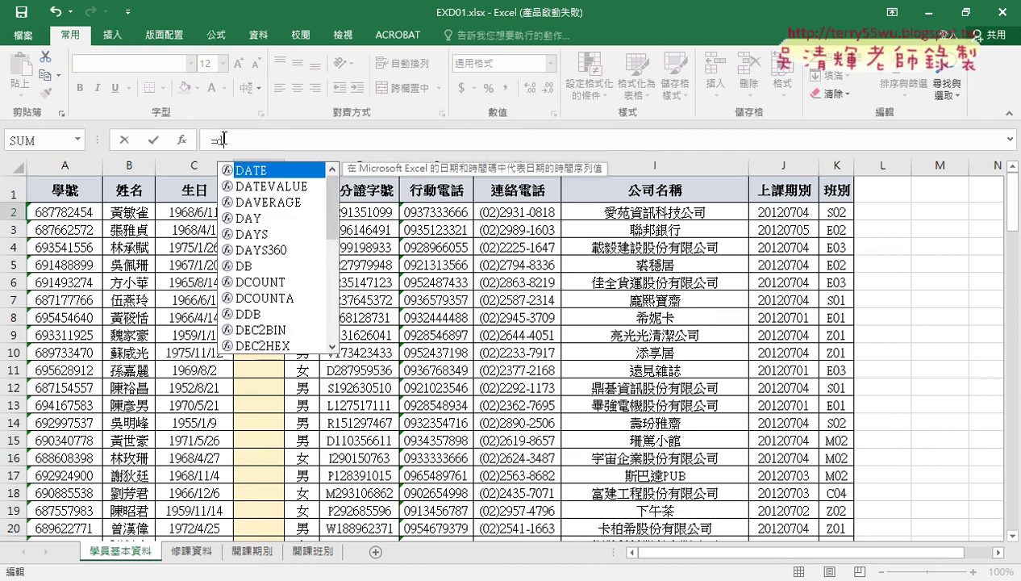
type("ate")
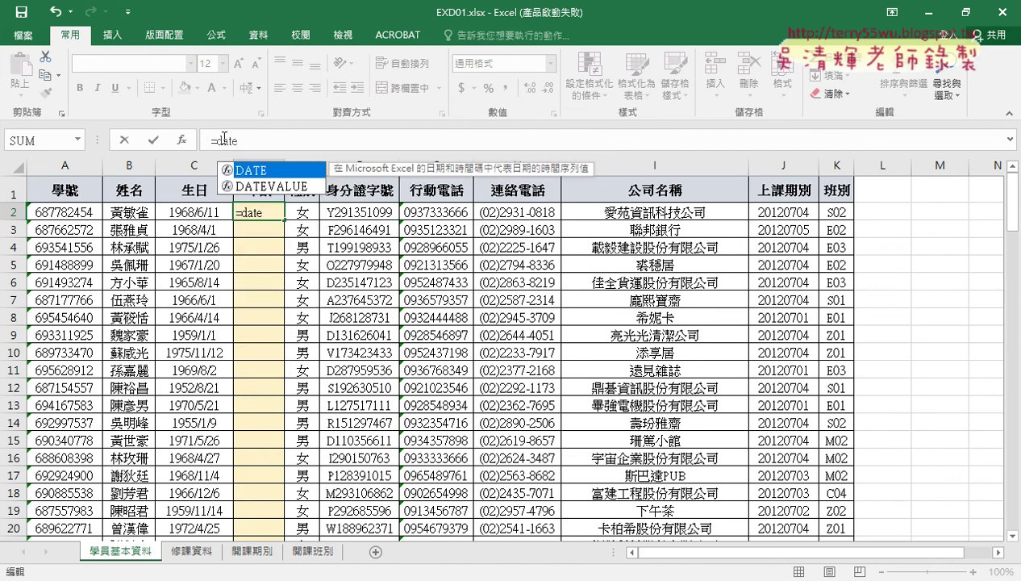
type("dif")
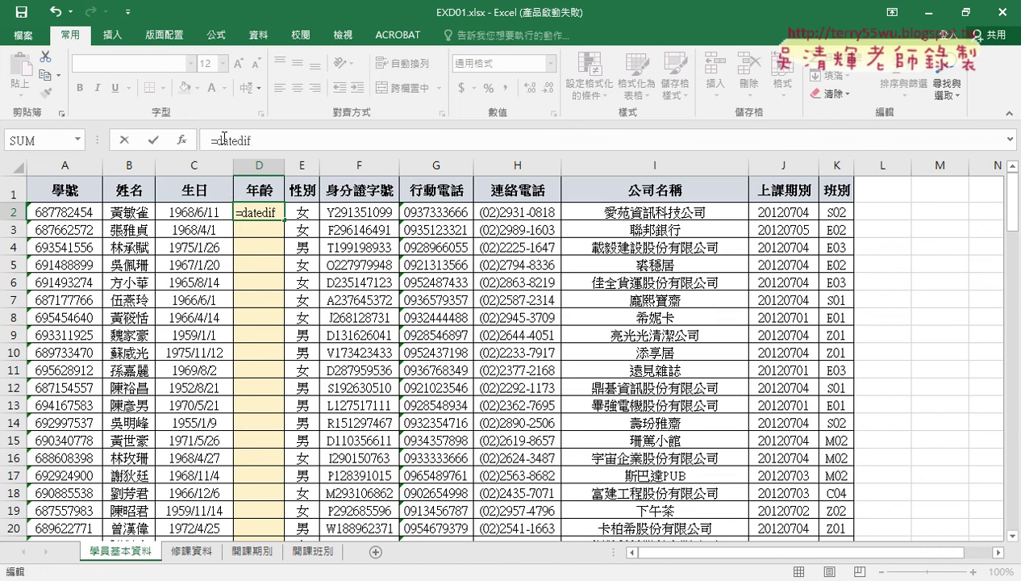
type("(")
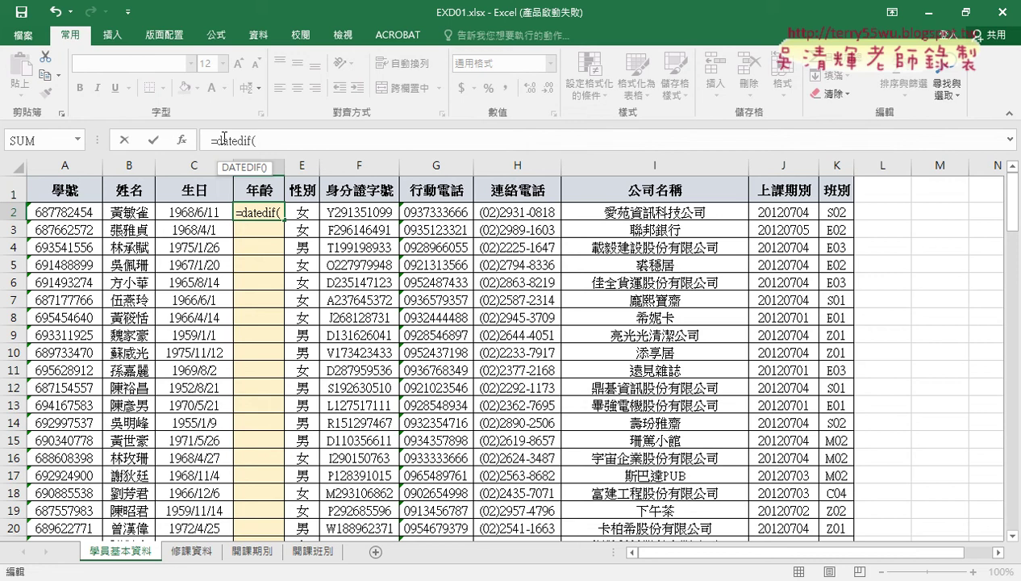
left_click(208, 213)
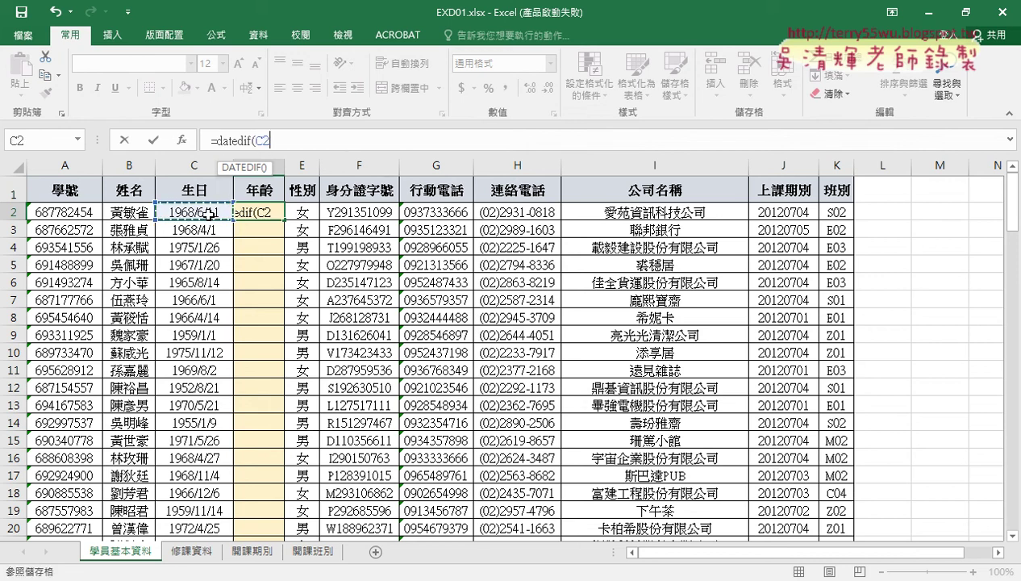
type(",")
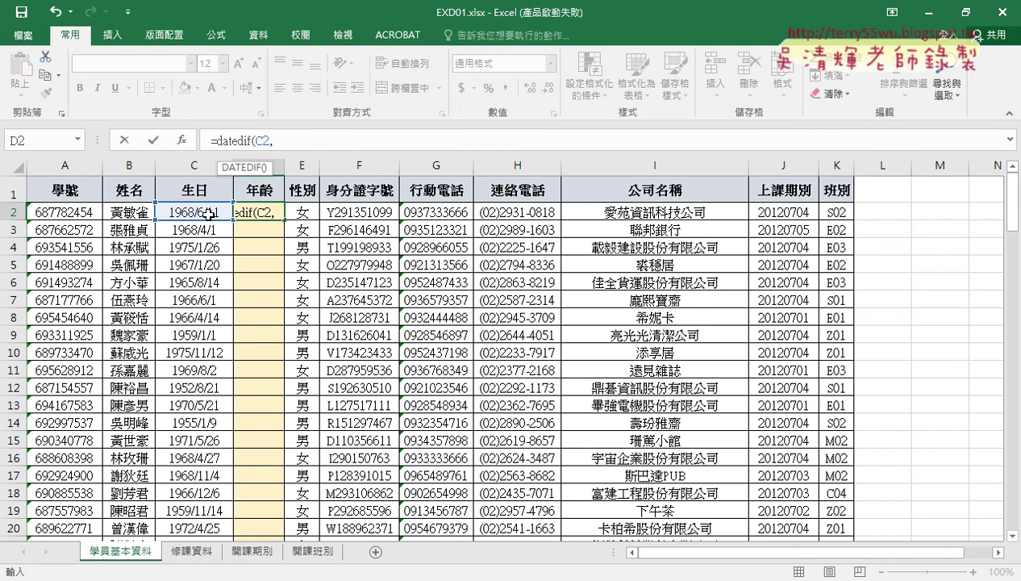
type("toda")
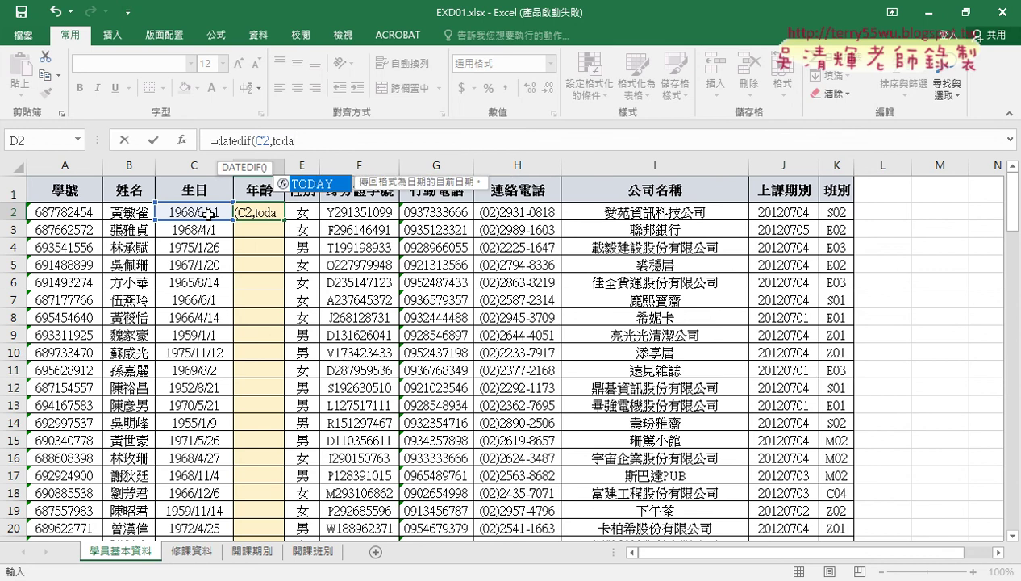
type("y")
type("()")
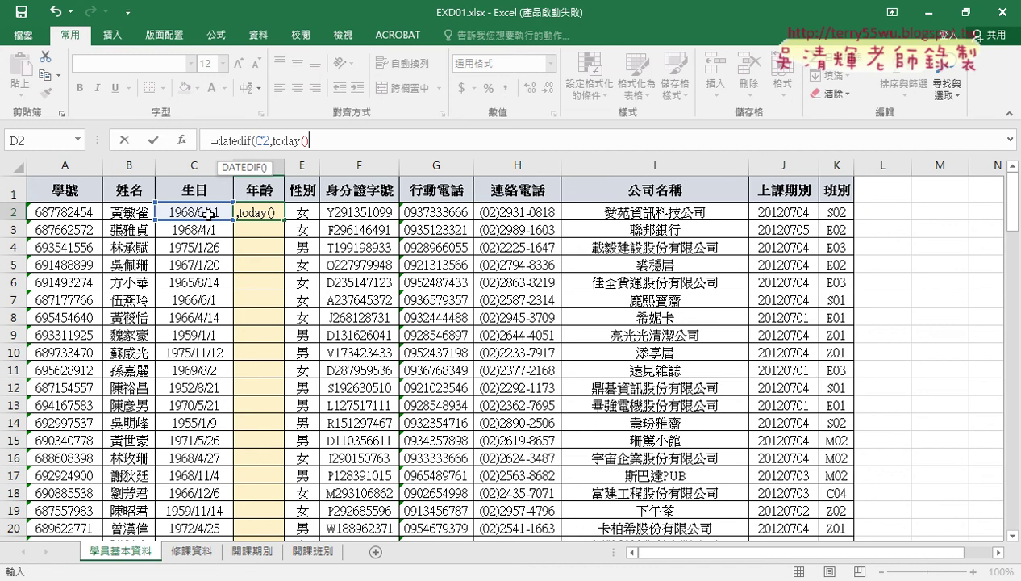
type(",")
type("\"")
type("Y\"")
type(")")
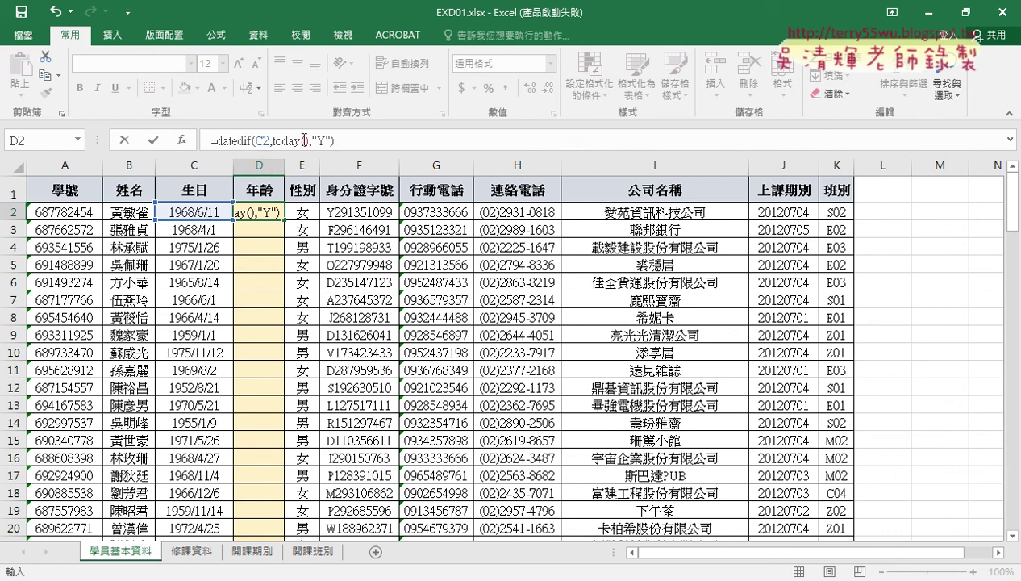
double_click(320, 142)
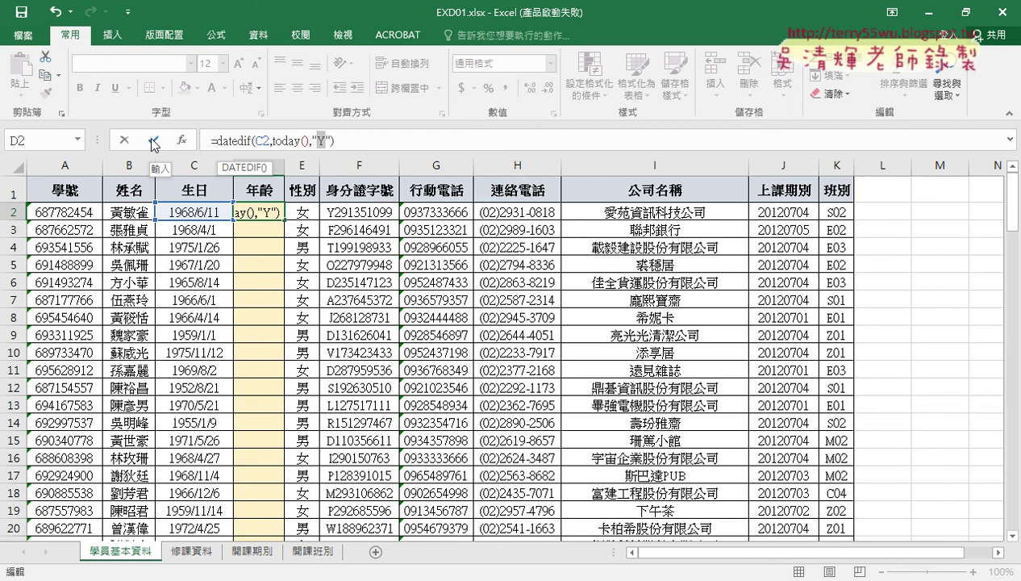
left_click(352, 140)
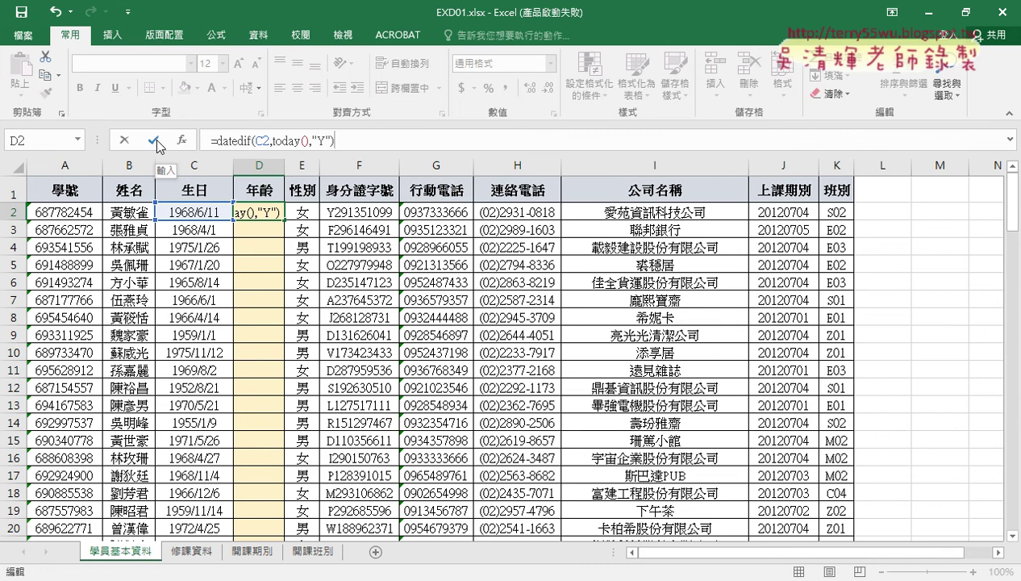
left_click(155, 138)
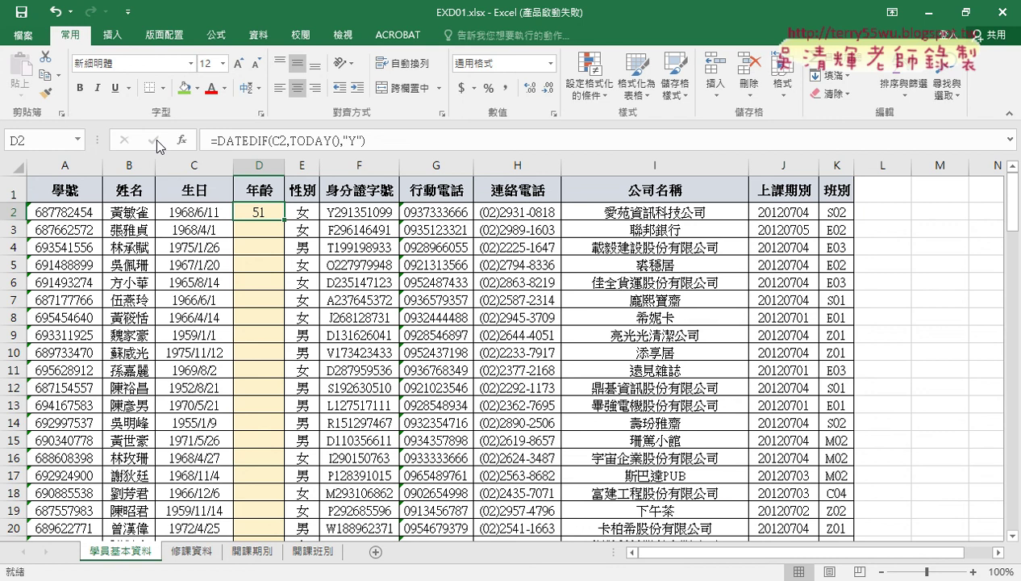
Append &"歲" to the D2 age formula and fill it down the 年齡 column
left_click(394, 140)
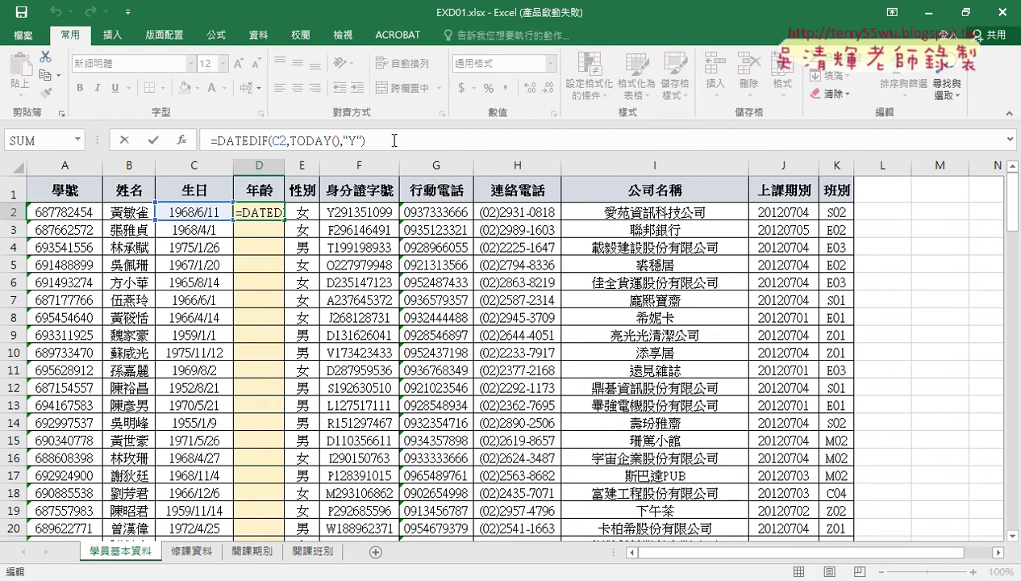
type("&")
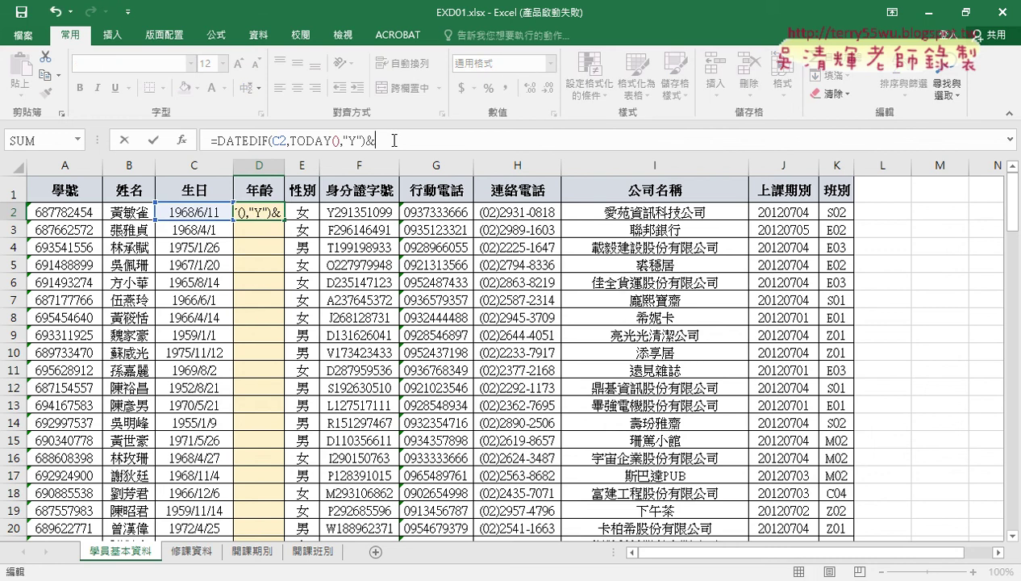
type("\"\"")
type("歲")
left_click_drag(416, 142, 371, 147)
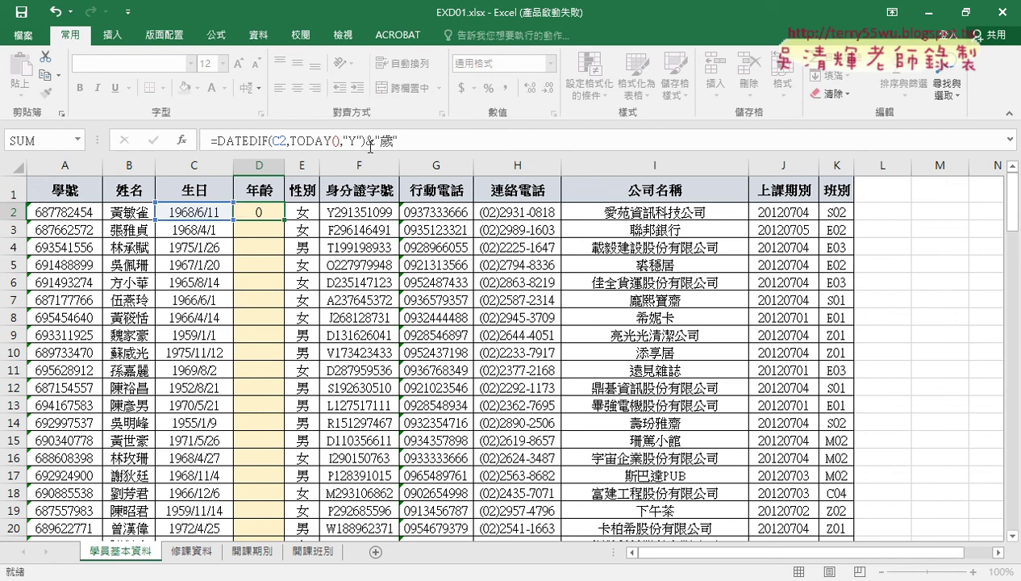
key("ctrl+Return")
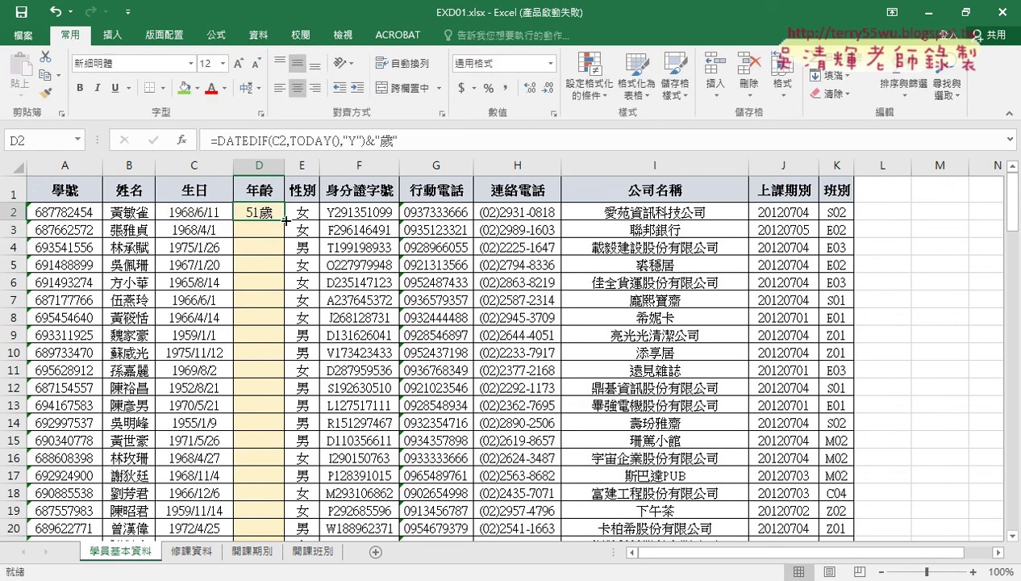
double_click(284, 218)
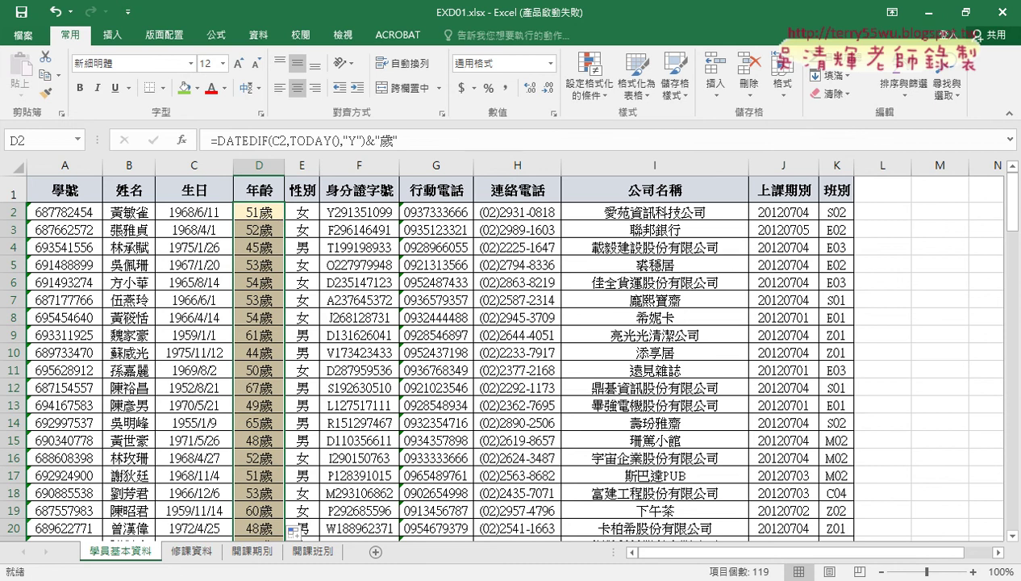
key("alt+Tab")
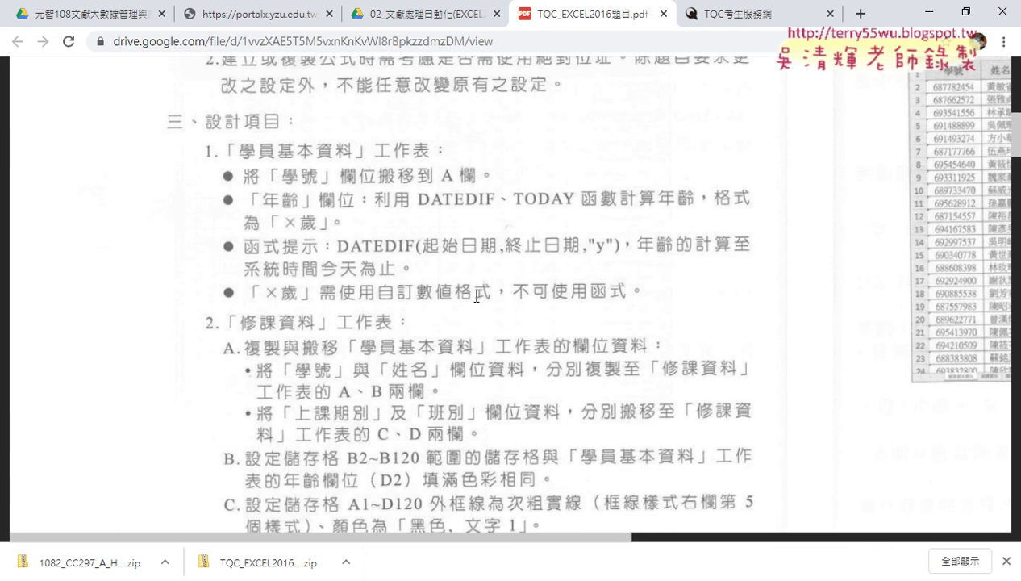
left_click(928, 12)
left_click_drag(398, 141, 366, 141)
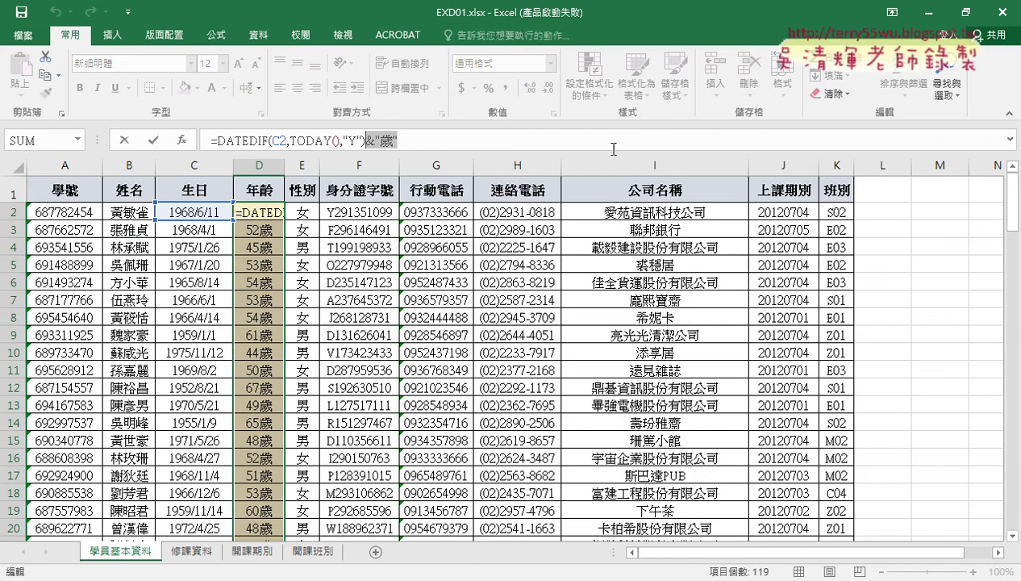
Delete &"歲" from the D2 formula and refill the column with plain numeric ages
key("Delete")
left_click(149, 141)
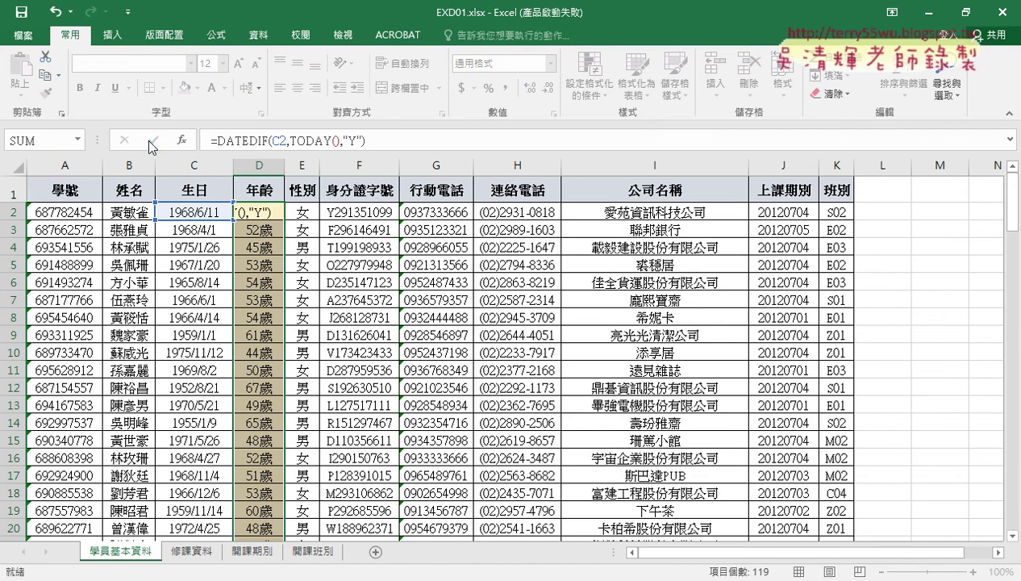
key("Return")
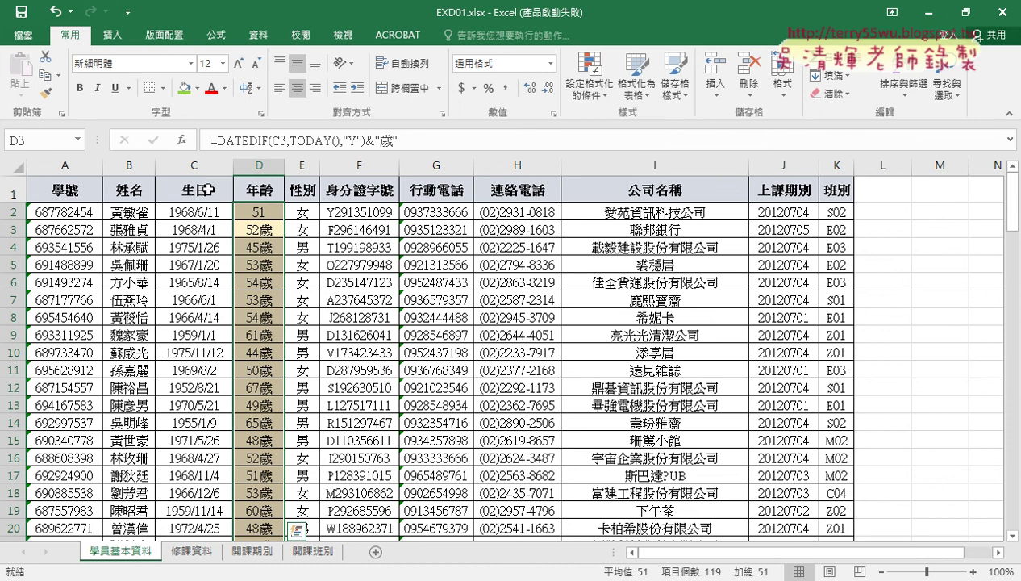
left_click(243, 210)
double_click(287, 222)
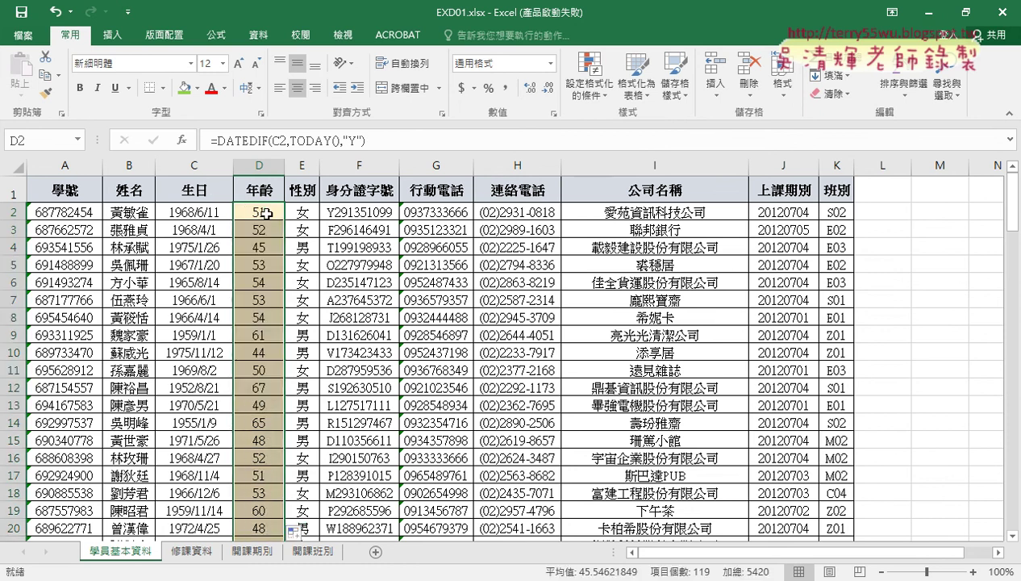
left_click(266, 213)
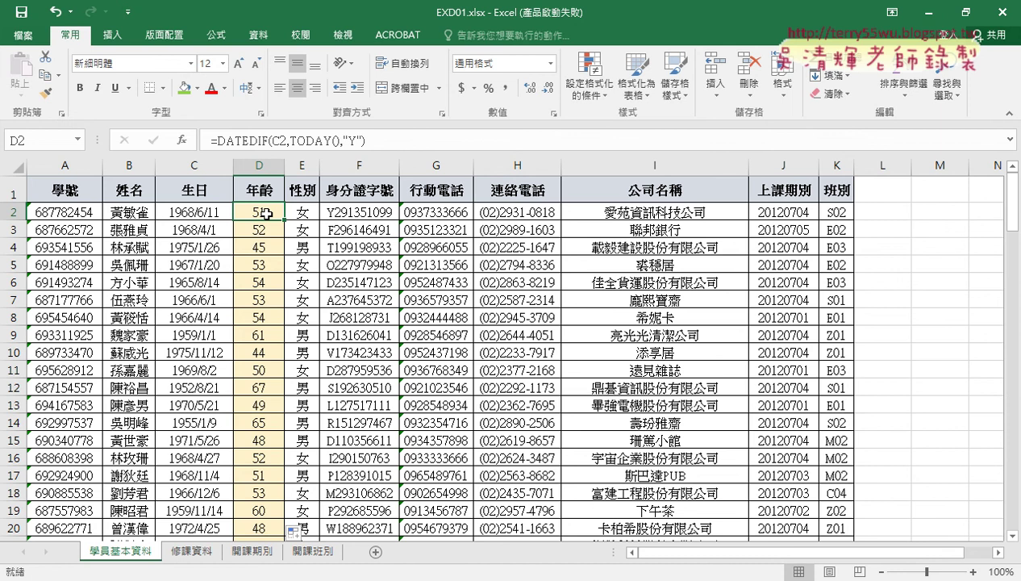
Open the Format Cells dialog for D2 on its 數值 number format options
right_click(267, 214)
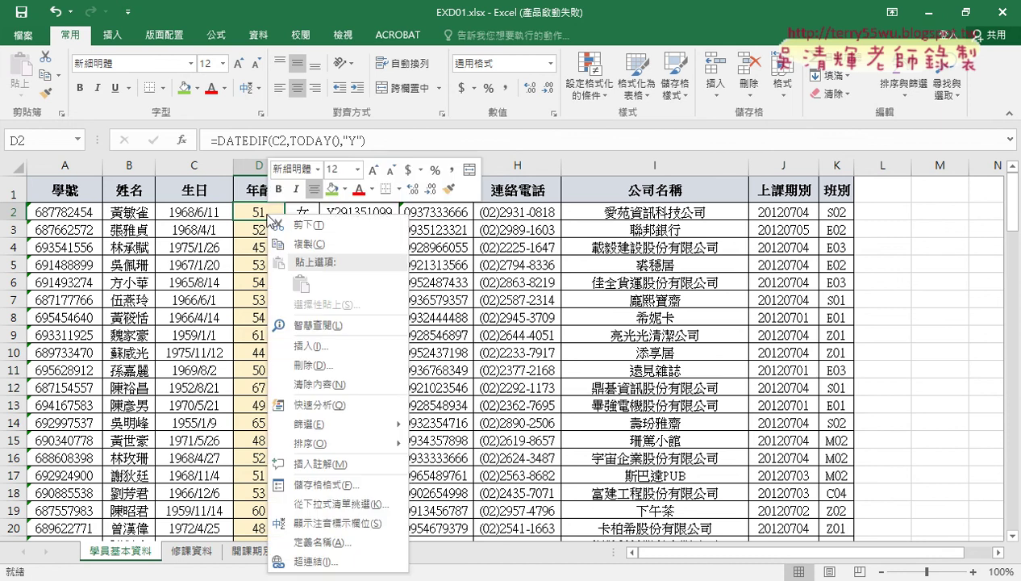
left_click(319, 485)
left_click_drag(358, 164, 609, 94)
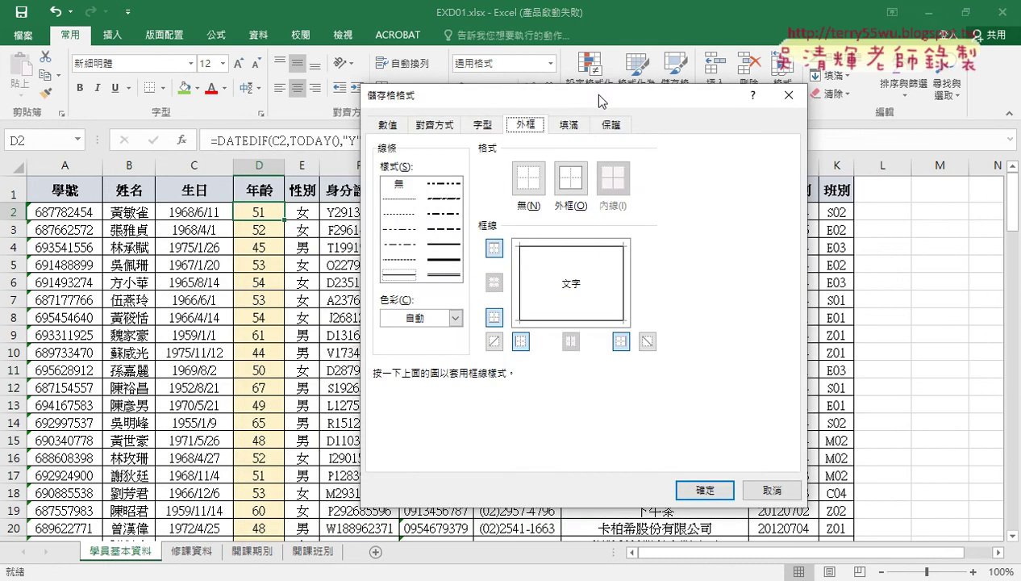
left_click(398, 122)
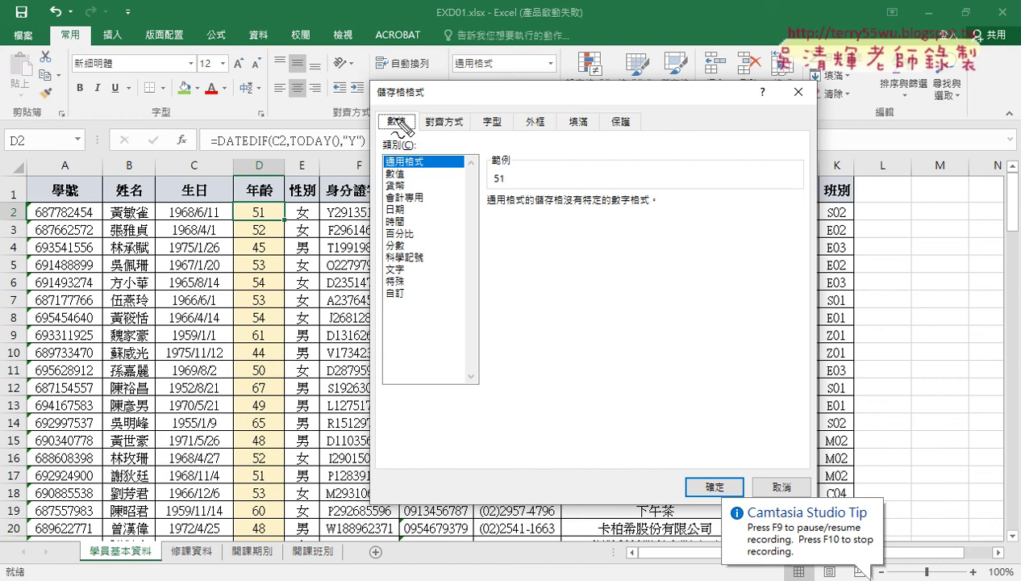
left_click_drag(410, 99, 413, 134)
left_click_drag(387, 278, 408, 306)
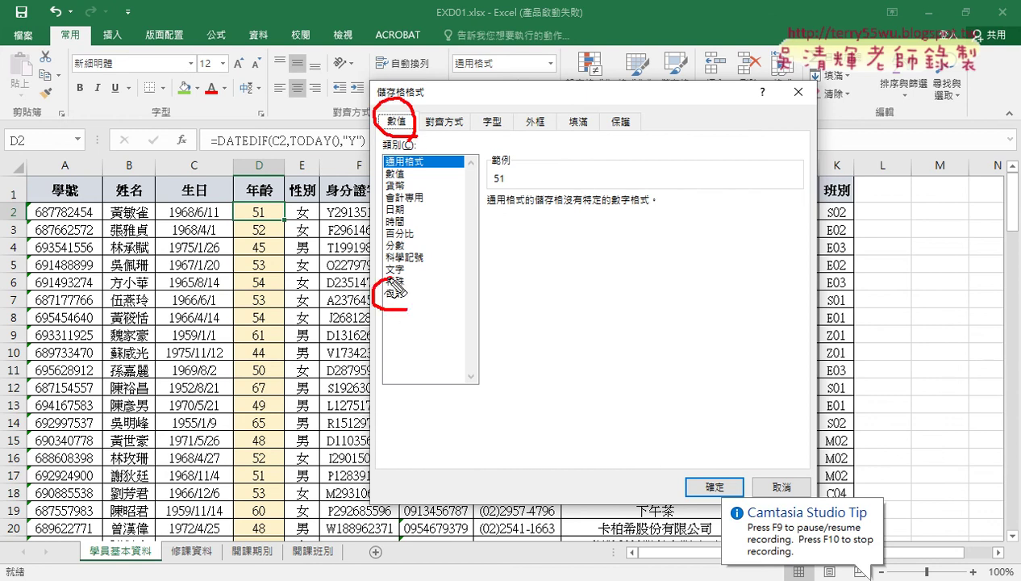
left_click_drag(375, 119, 378, 300)
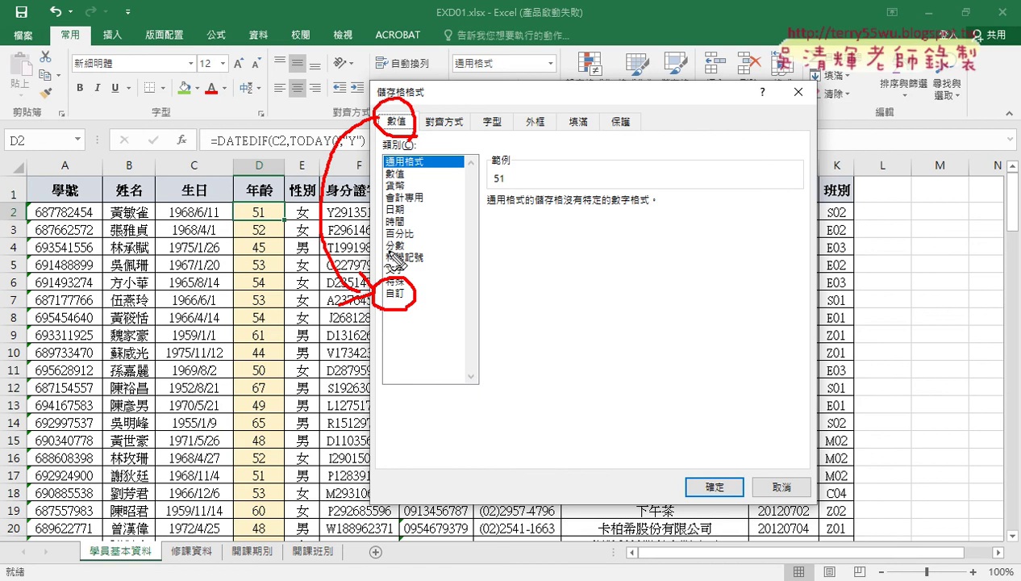
key("Escape")
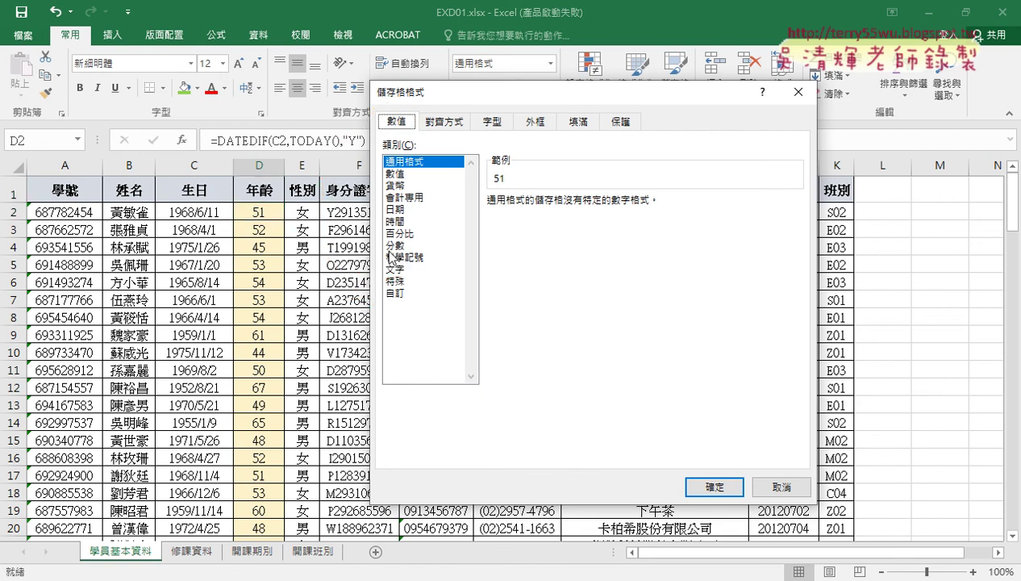
Choose the 自訂 category and enter the format code 0"歲"
left_click(400, 295)
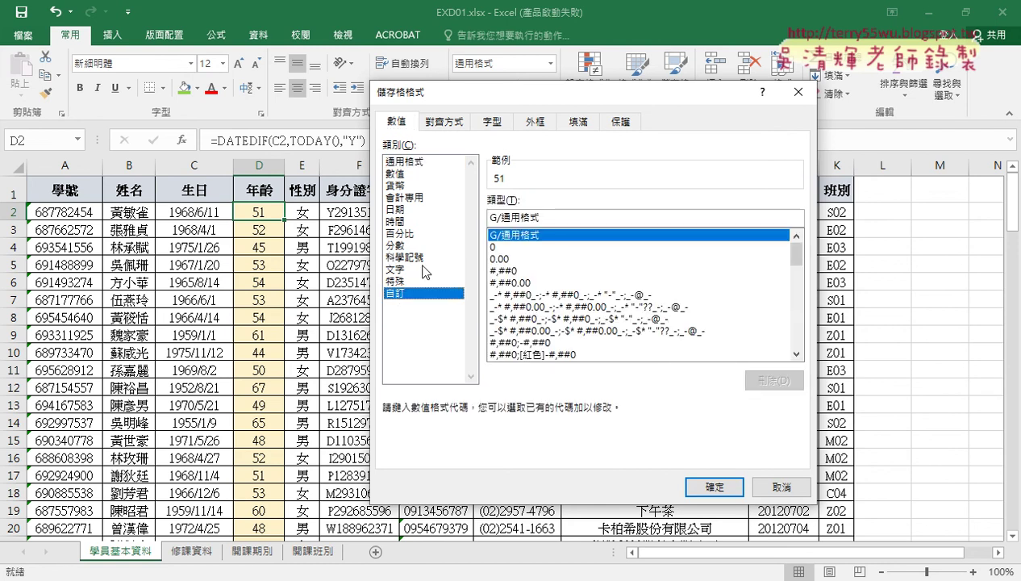
left_click(494, 247)
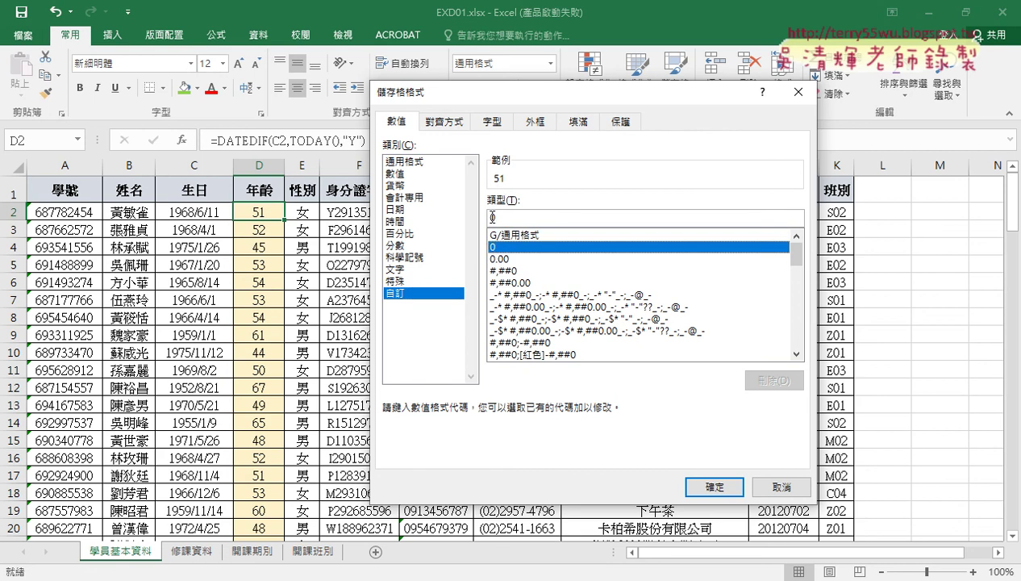
left_click(573, 218)
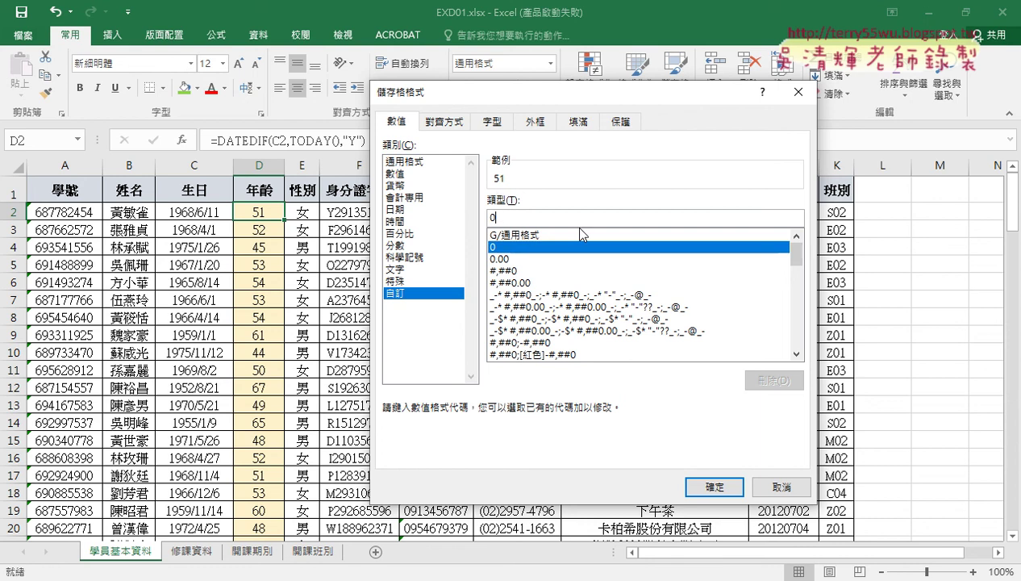
type("\"\"")
key("Left")
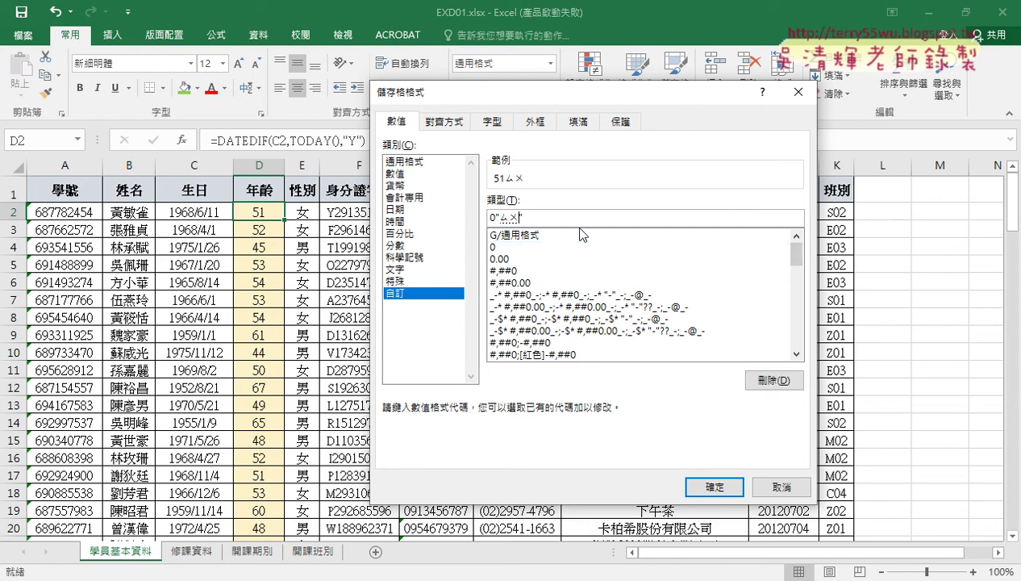
type("歲")
left_click_drag(513, 217, 496, 218)
Apply the 0"歲" format to D2 and fill it down the whole 年齡 column
left_click(714, 487)
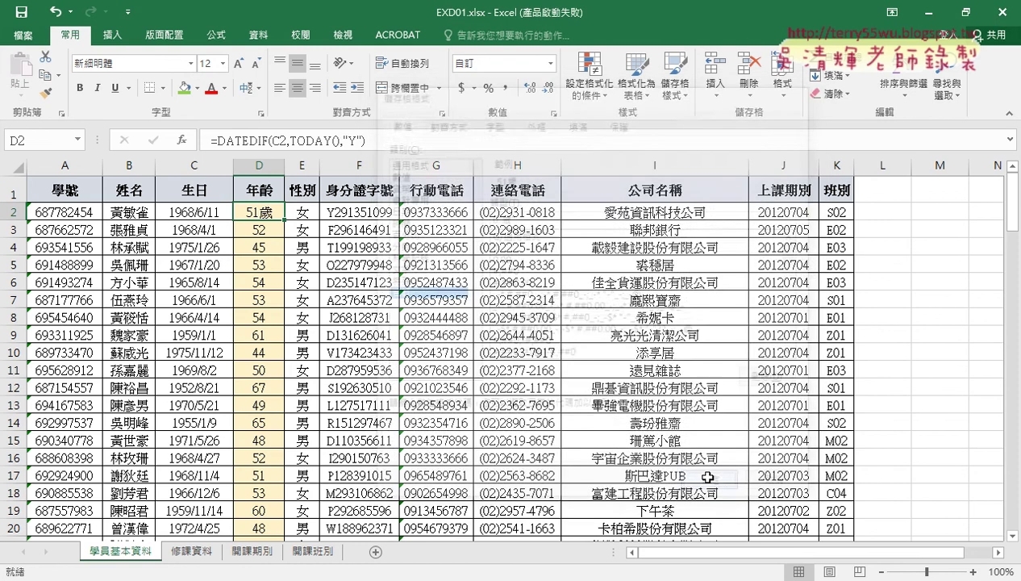
double_click(287, 219)
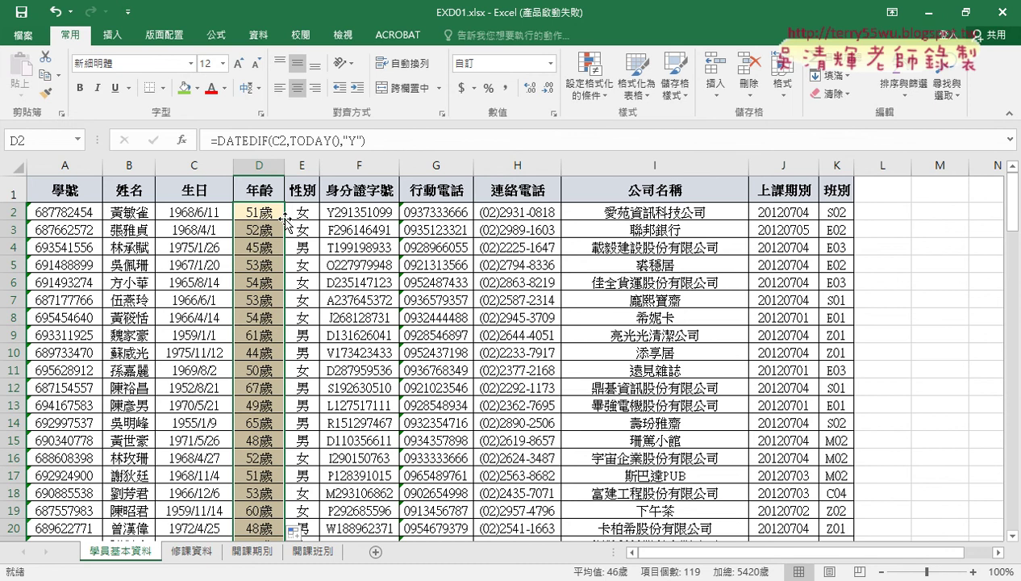
left_click(265, 212)
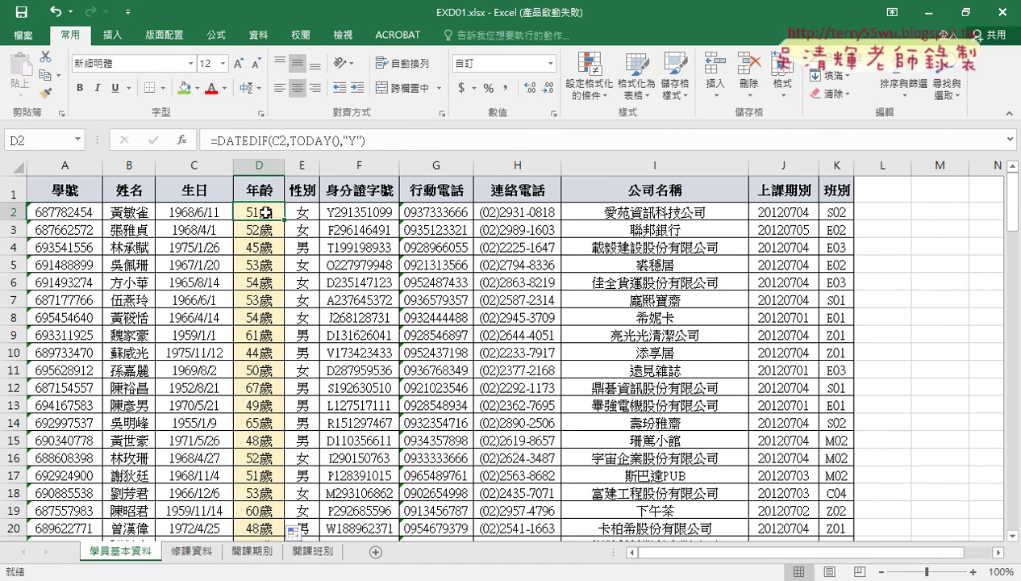
right_click(266, 213)
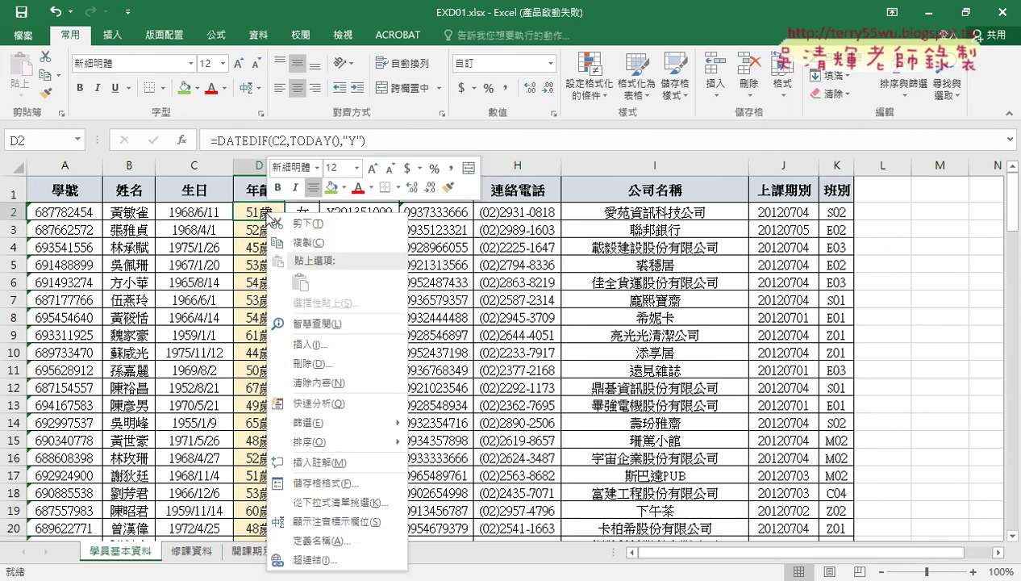
left_click(345, 485)
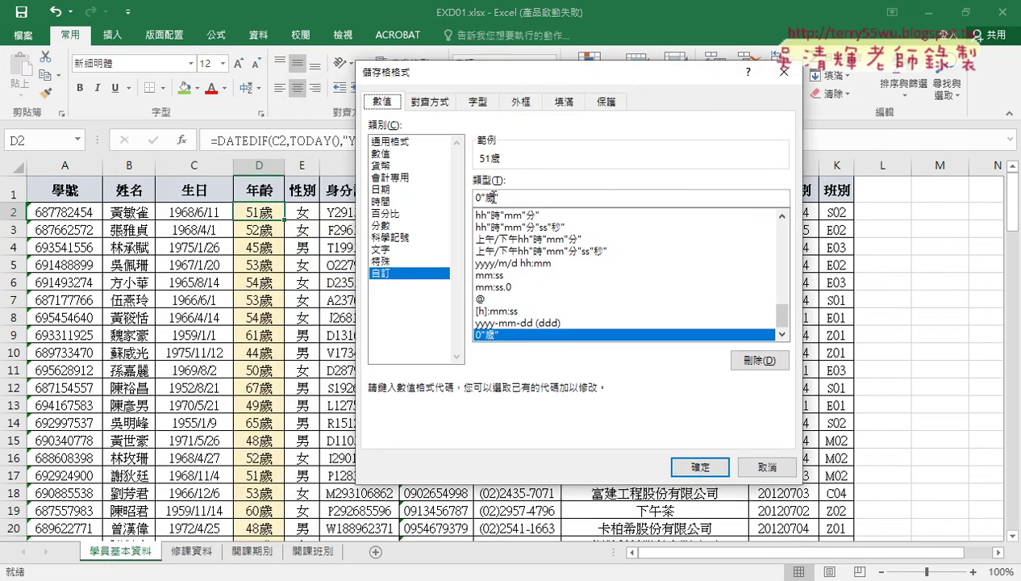
left_click(476, 198)
left_click(711, 475)
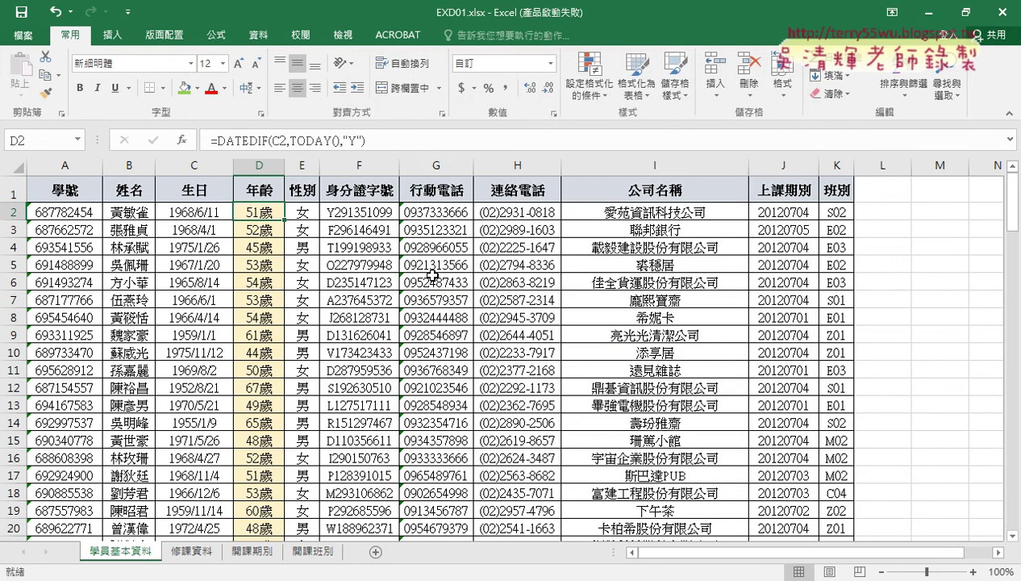
Scroll the TQC_EXCEL2016 PDF down to the section 2 修課資料 requirements
key("alt+Tab")
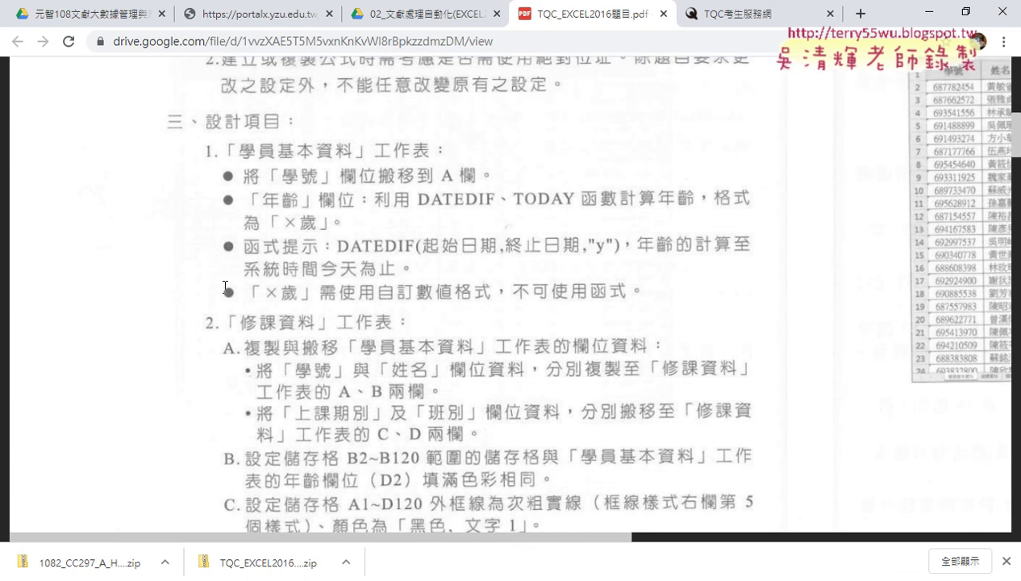
scroll(261, 314, "down", 2)
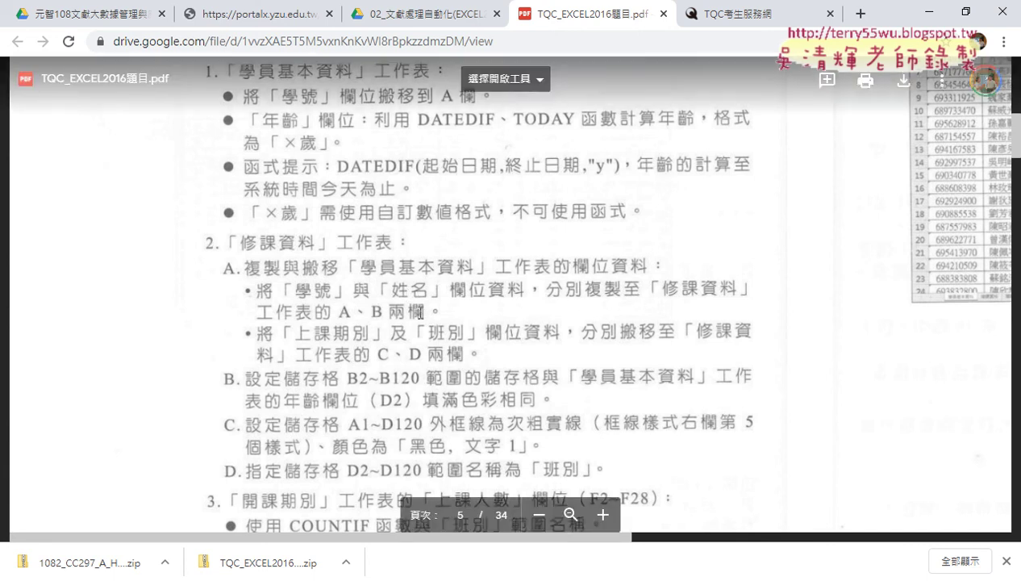
Copy the 學號 and 姓名 columns (A:B) from the 學員基本資料 sheet
mouse_move(252, 577)
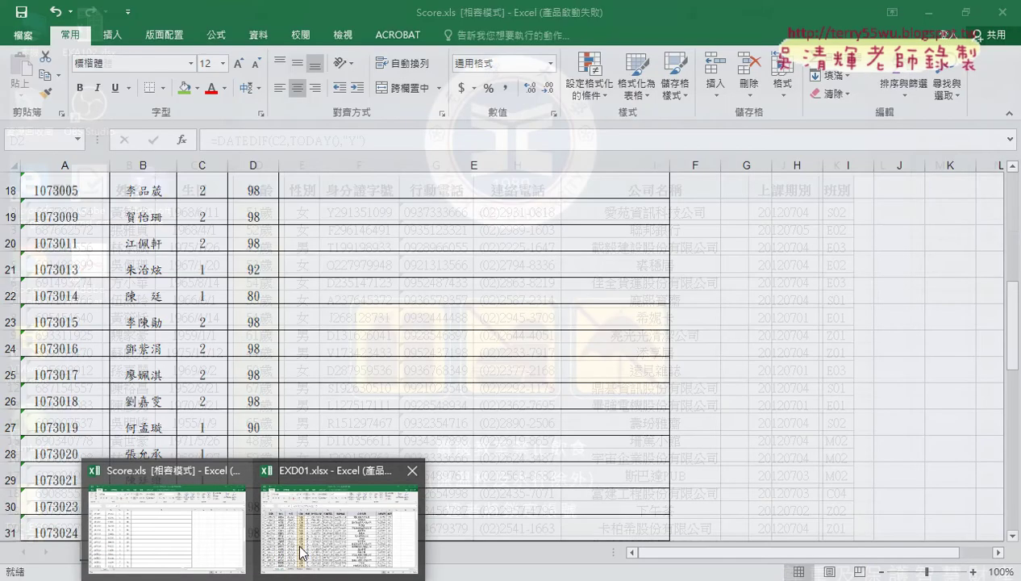
left_click(326, 522)
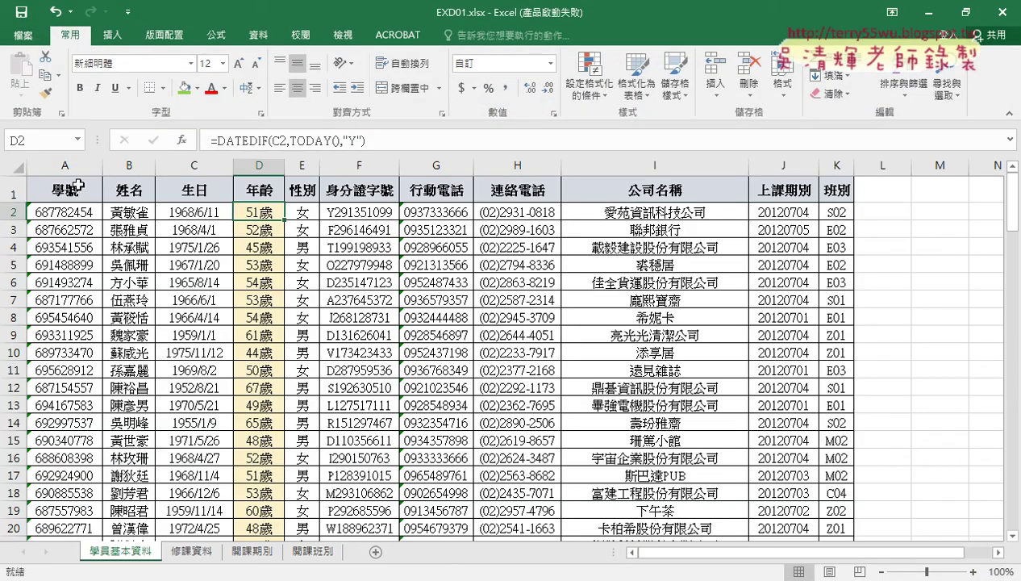
left_click(77, 166)
left_click_drag(78, 166, 129, 166)
right_click(124, 243)
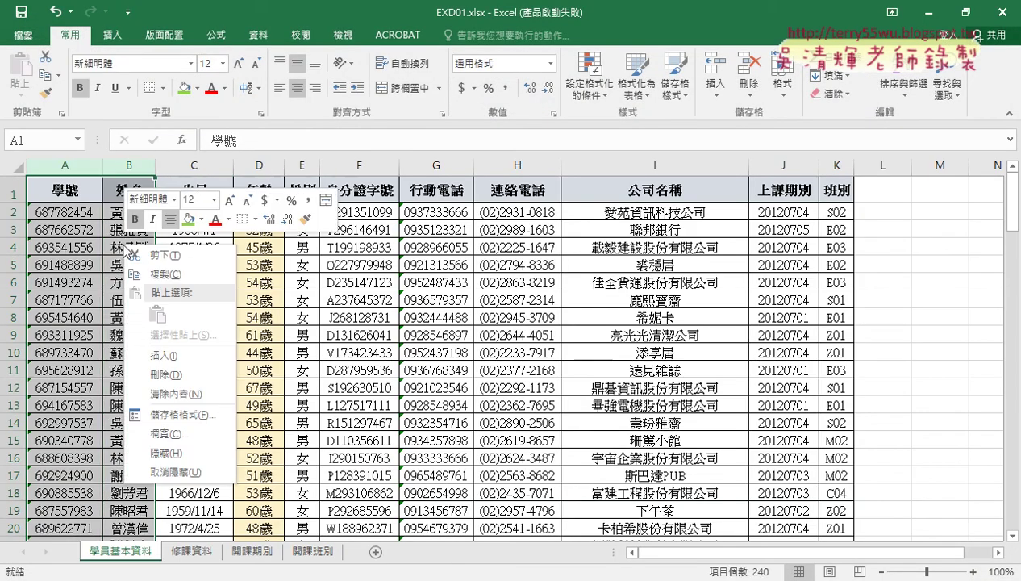
left_click(74, 166)
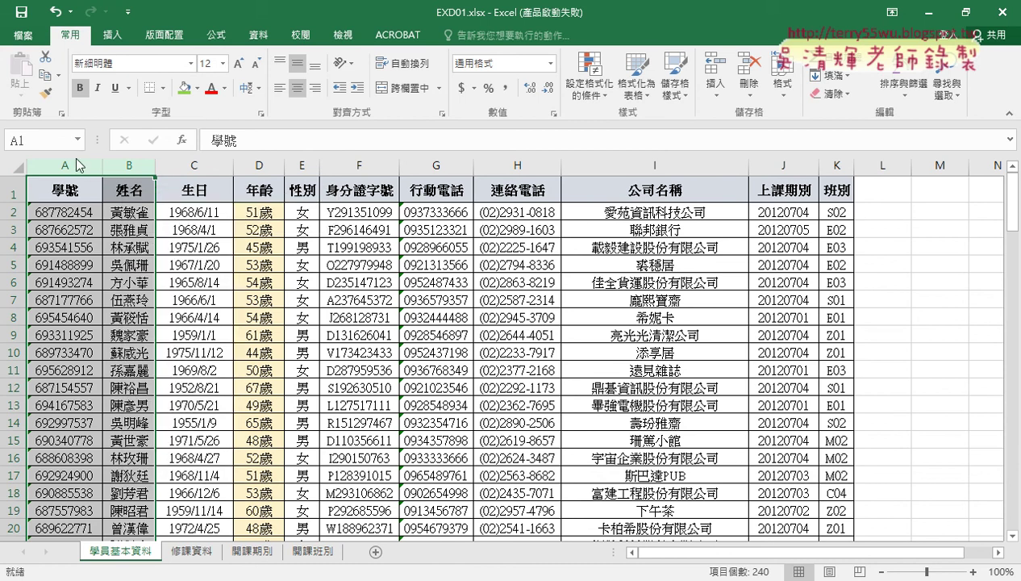
left_click(73, 165)
left_click_drag(74, 165, 129, 166)
right_click(134, 243)
left_click(145, 256)
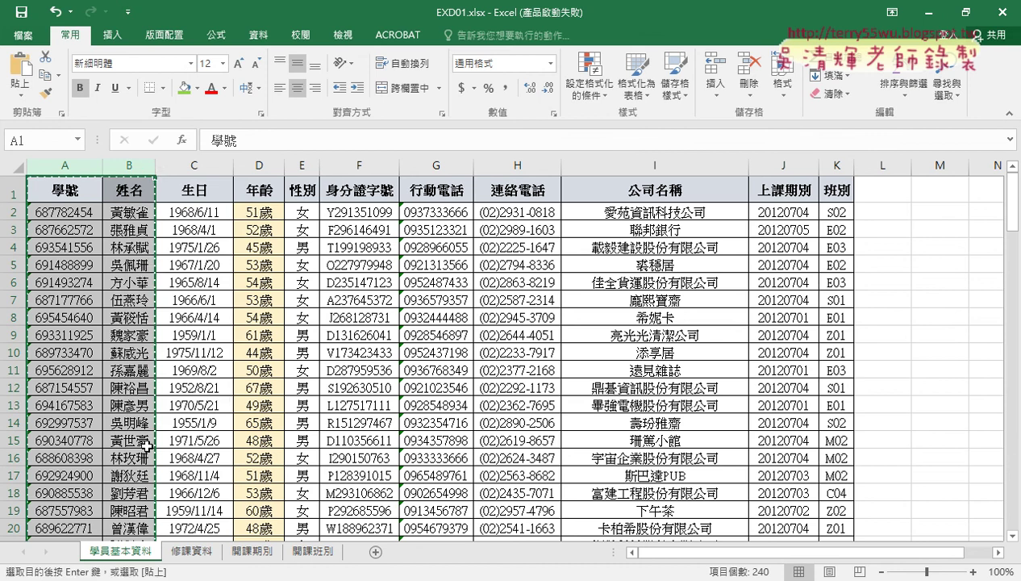
Paste the copied columns at A1 of the 修課資料 sheet, then return to the exam PDF
left_click(201, 557)
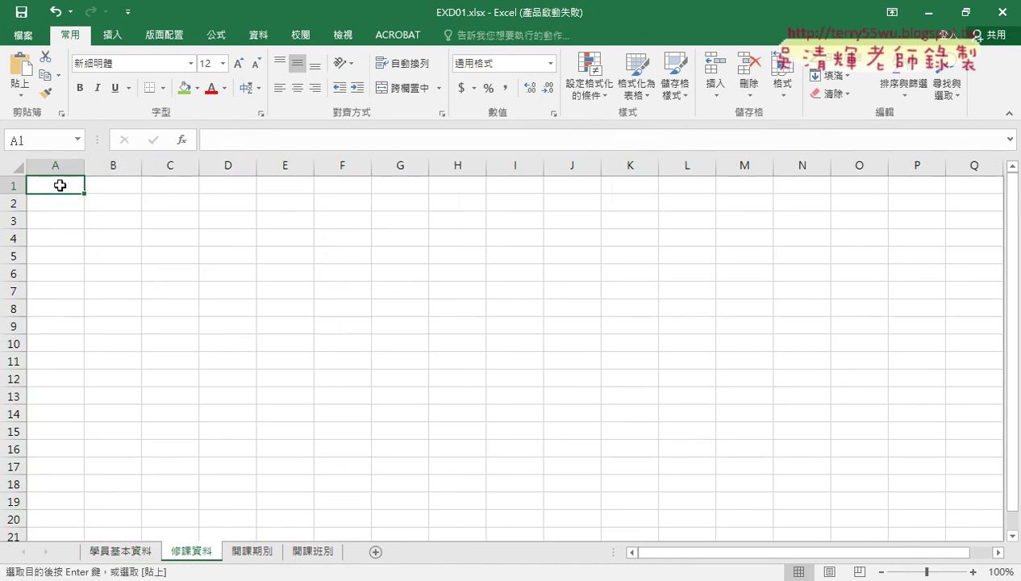
right_click(64, 191)
left_click(95, 257)
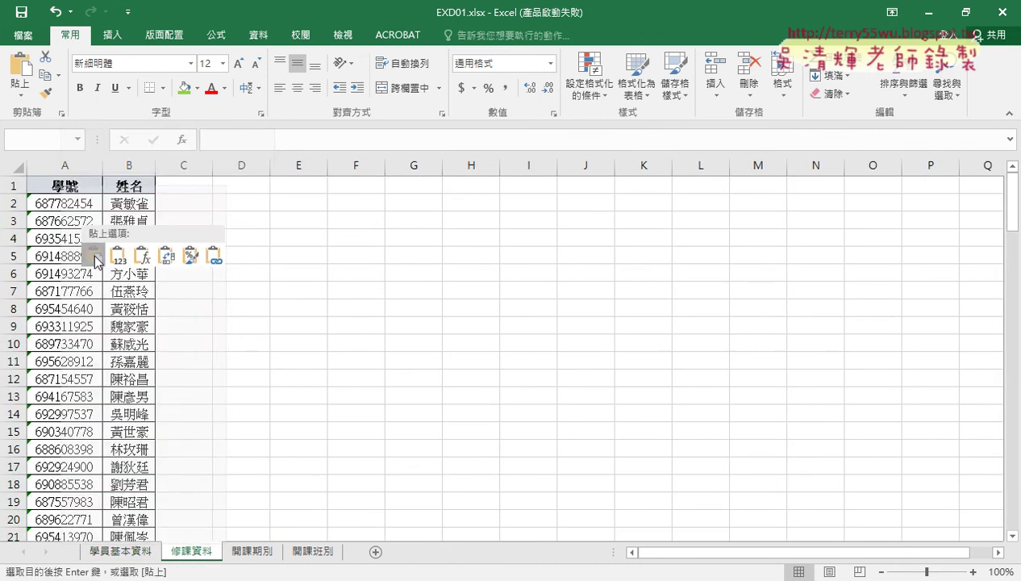
left_click(131, 185)
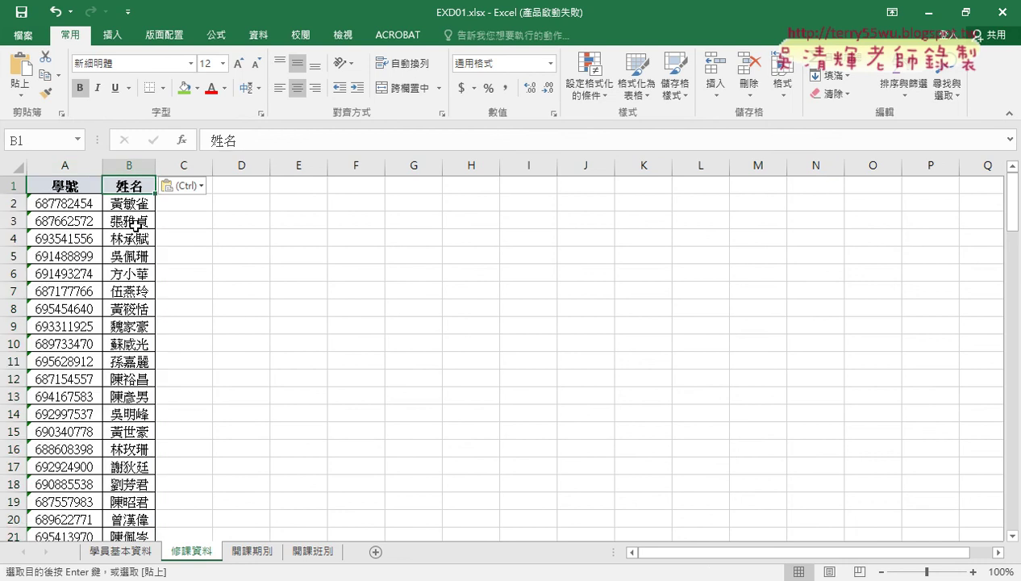
left_click(121, 551)
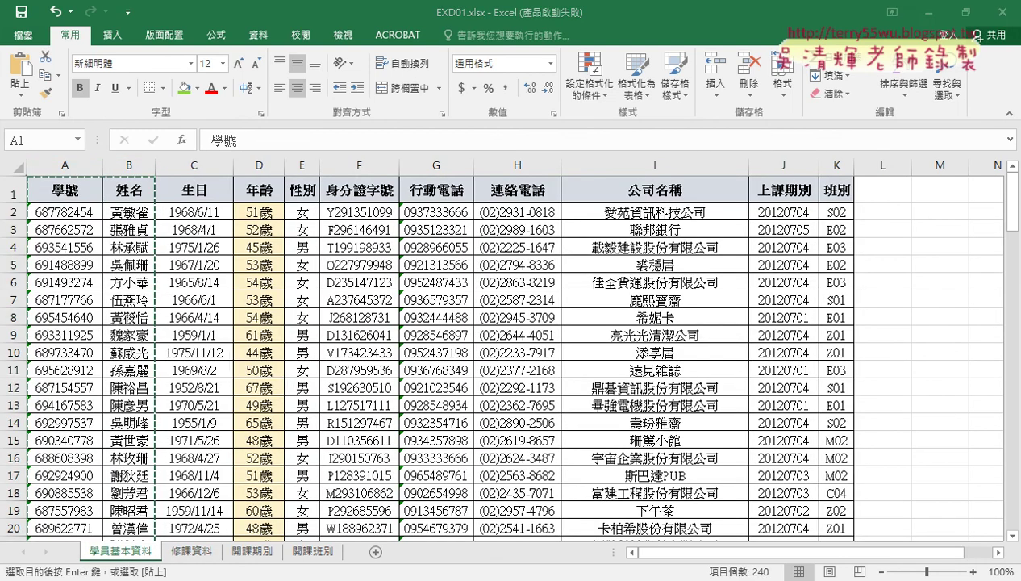
key("alt+Tab")
scroll(334, 288, "down", 1)
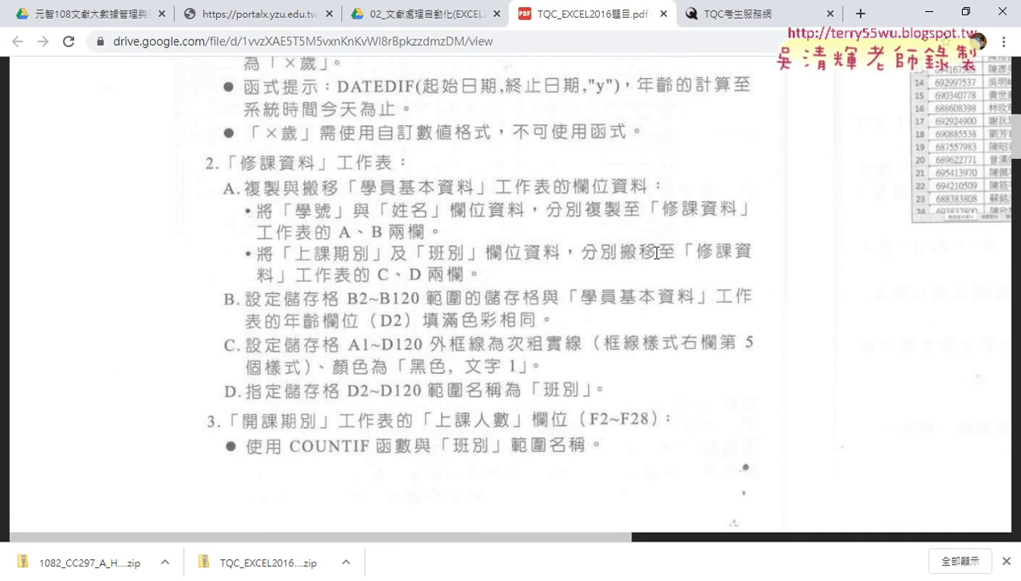
Cut the 上課期別 and 班別 columns (J:K) from the 學員基本資料 sheet
left_click(927, 17)
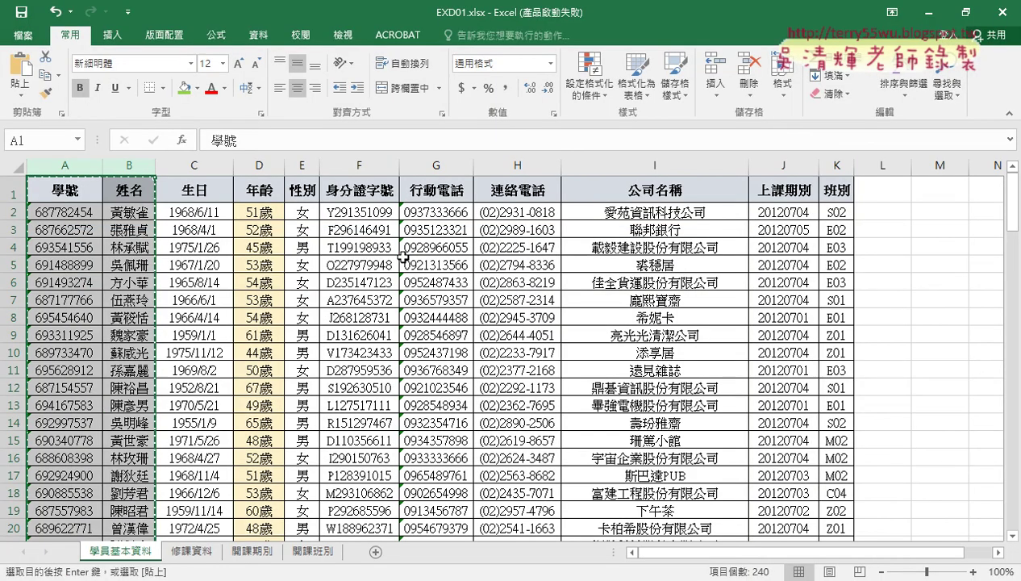
left_click(783, 164)
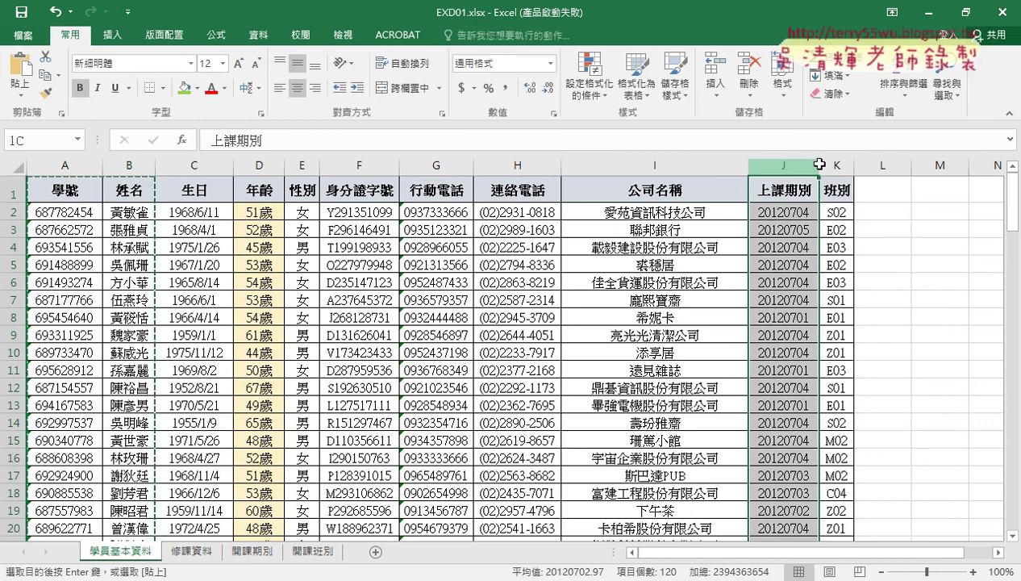
left_click_drag(820, 164, 837, 164)
right_click(798, 232)
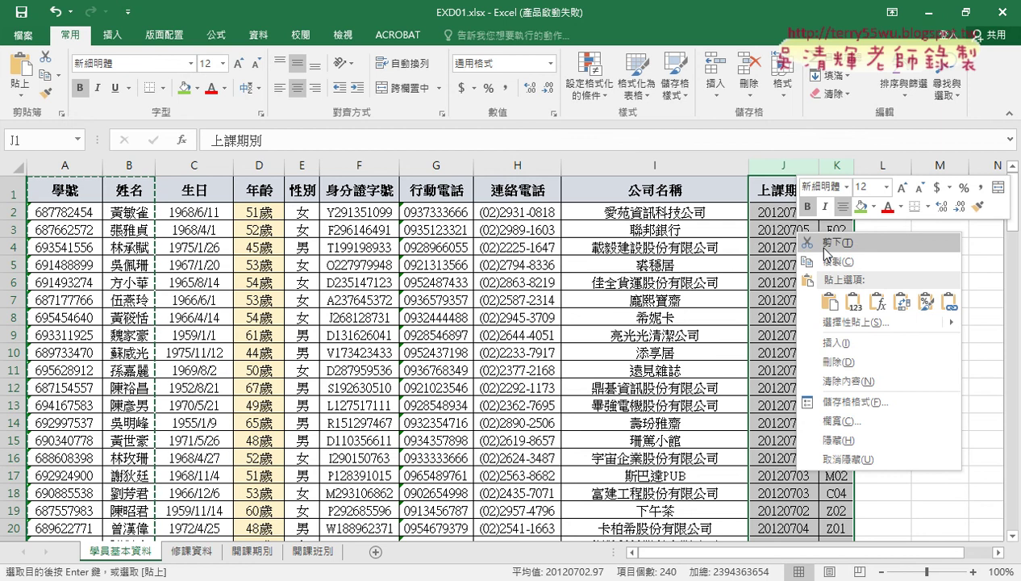
left_click(825, 243)
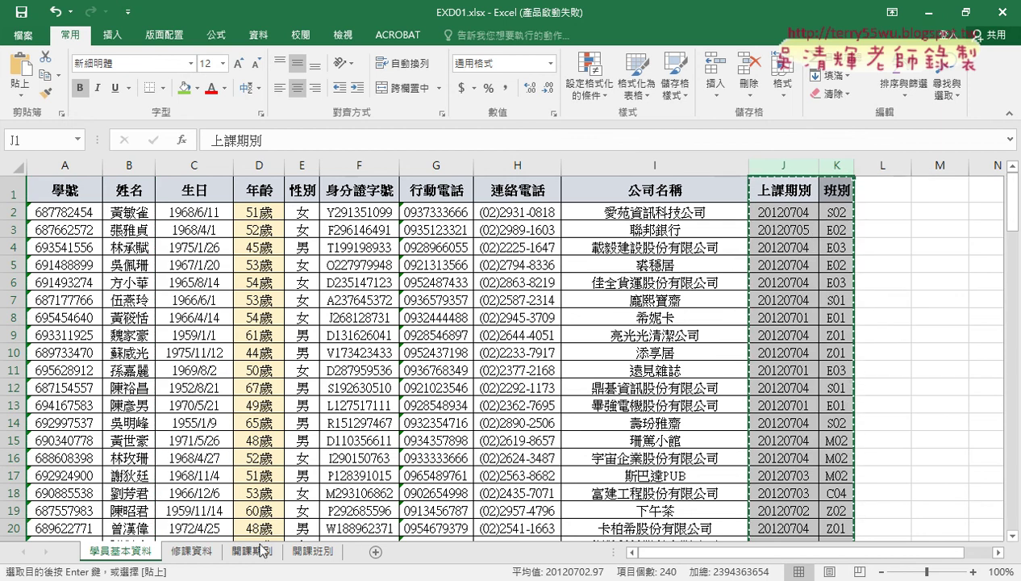
Paste the cut columns into C1 of 修課資料 so they fill columns C–D, then check the source sheet
left_click(196, 554)
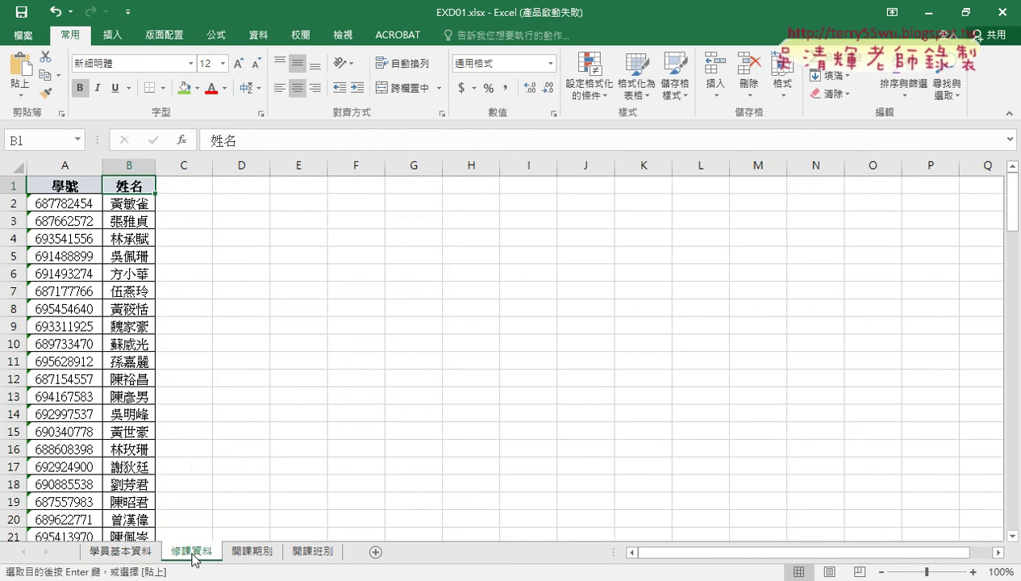
left_click(184, 188)
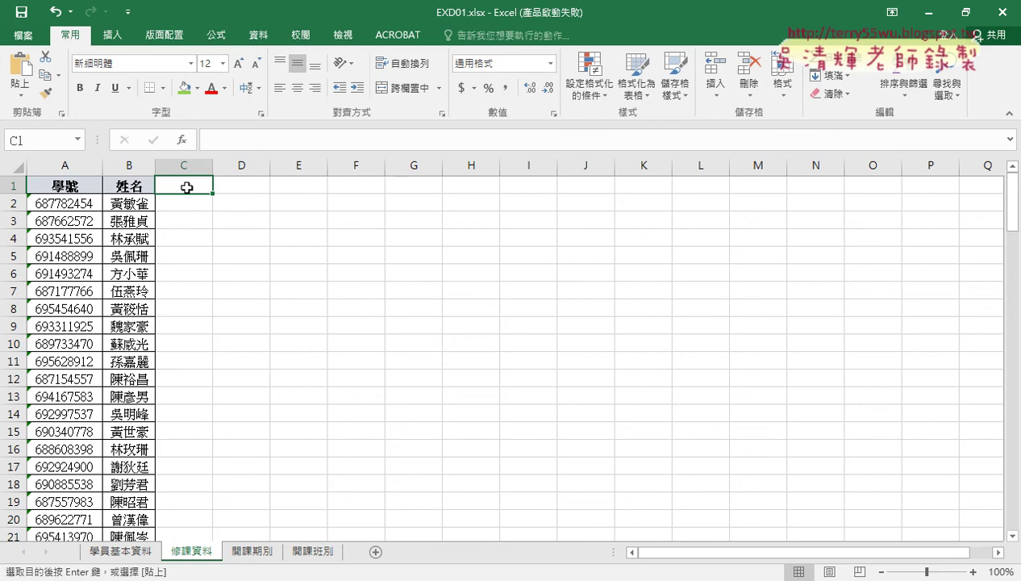
right_click(194, 184)
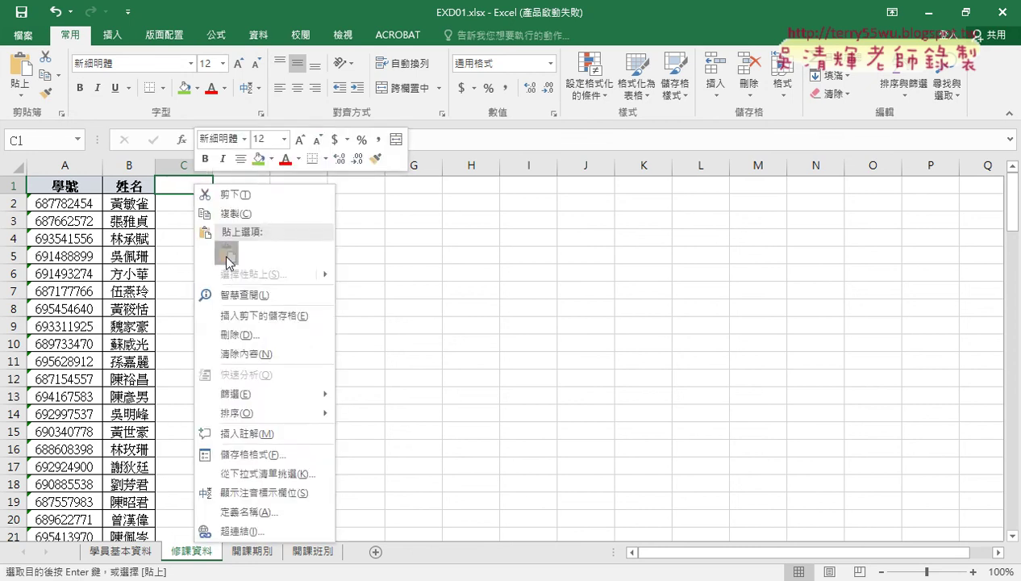
left_click(227, 257)
left_click(140, 558)
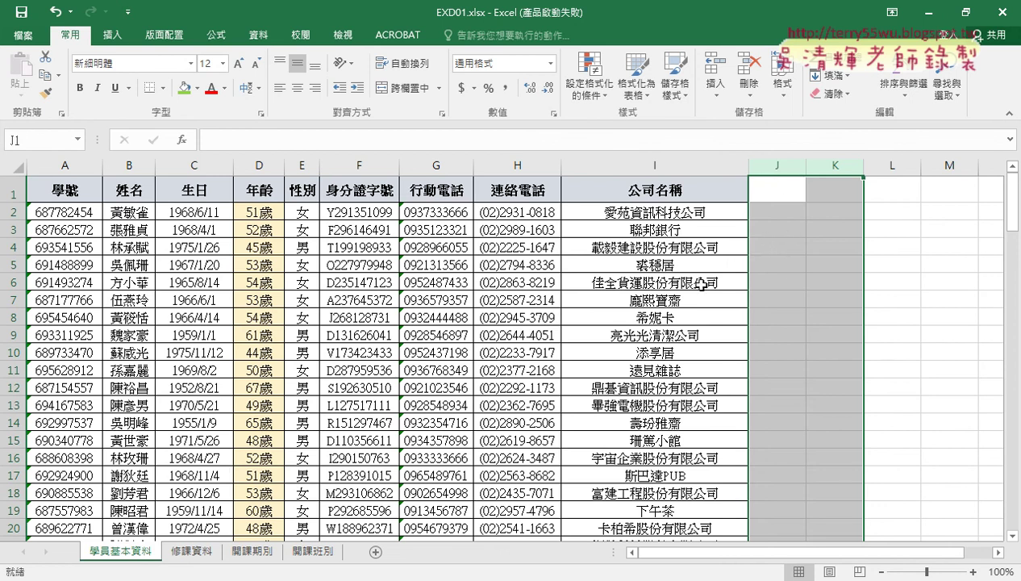
left_click(196, 552)
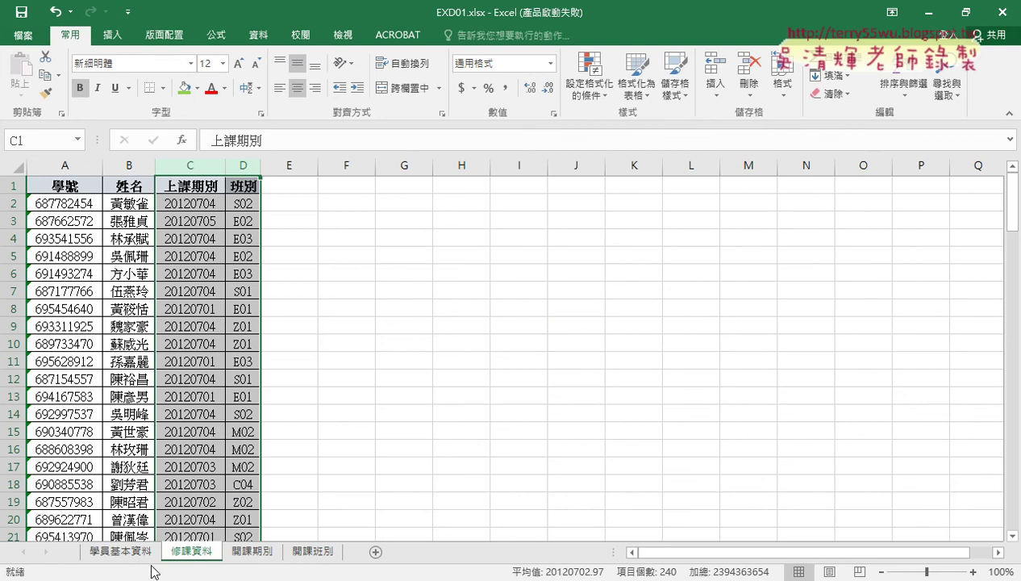
key("alt+Tab")
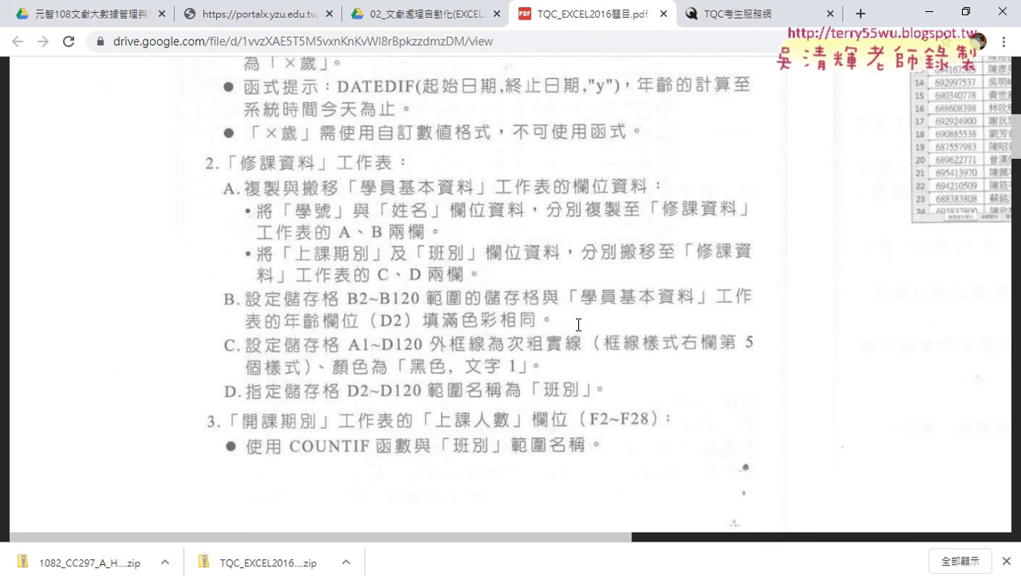
Scroll the exam PDF up to section 三、設計項目
scroll(288, 261, "up", 2)
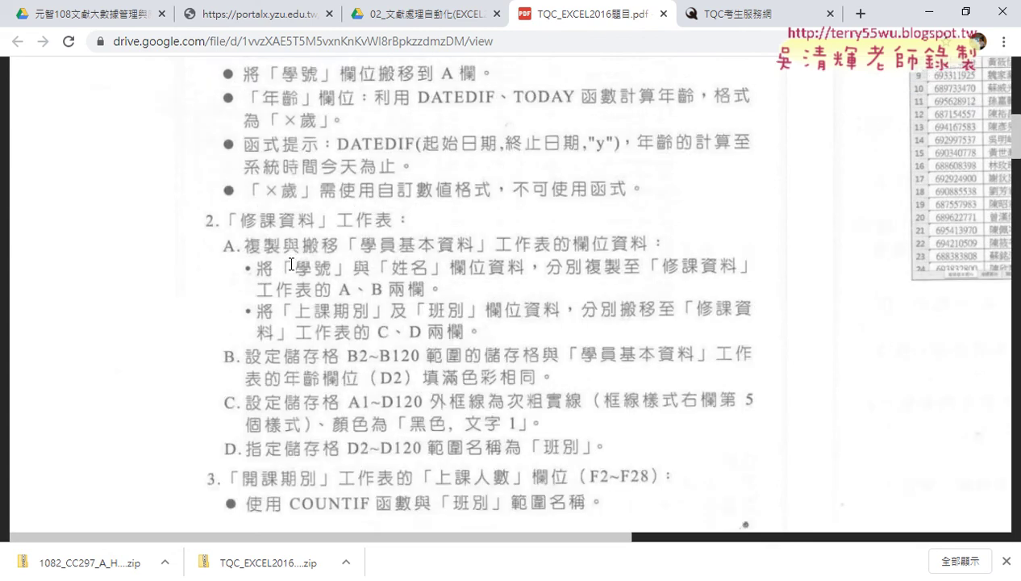
scroll(289, 260, "up", 2)
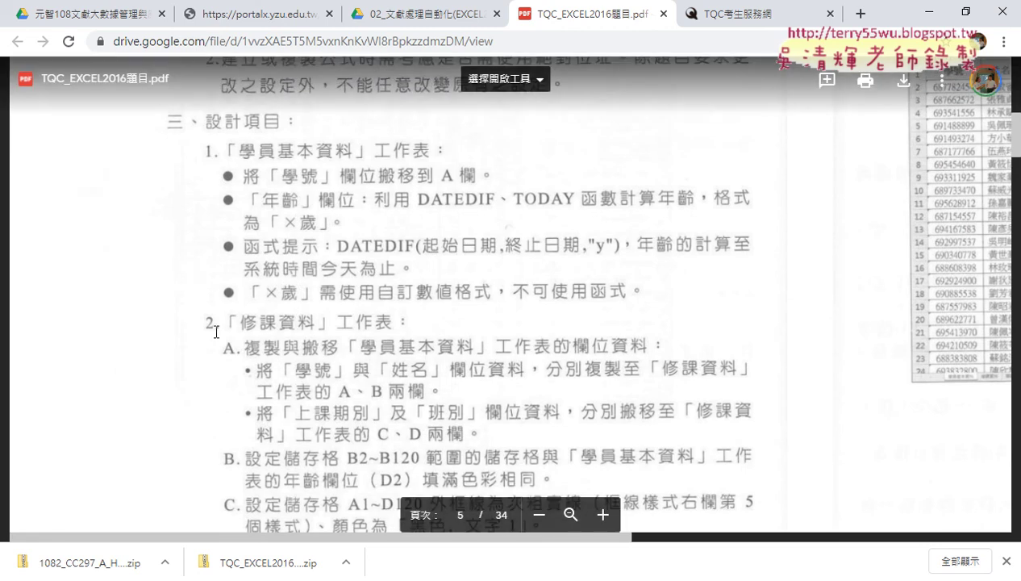